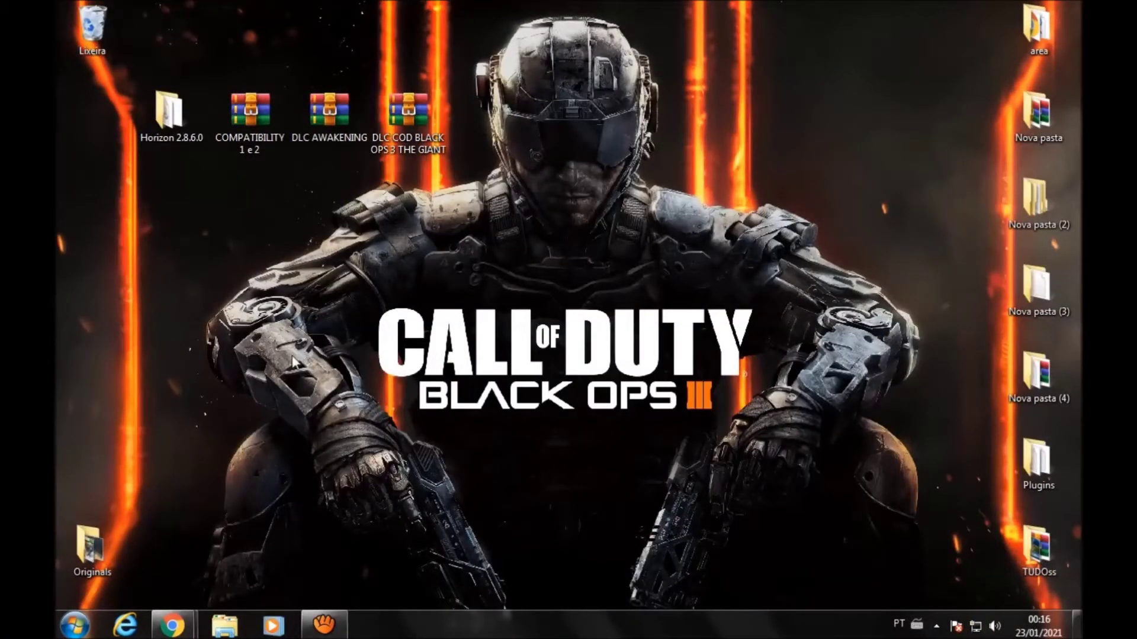
{"action": "left_click", "coordinate": [256, 134]}
{"action": "mouse_move", "coordinate": [250, 122]}
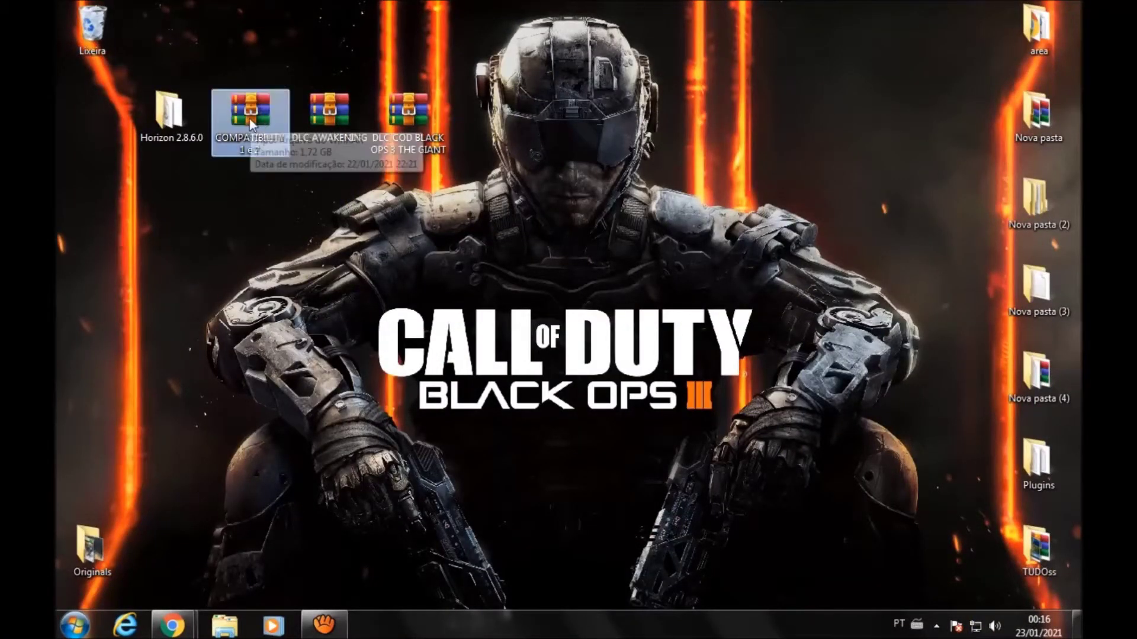
{"action": "left_click", "coordinate": [329, 129]}
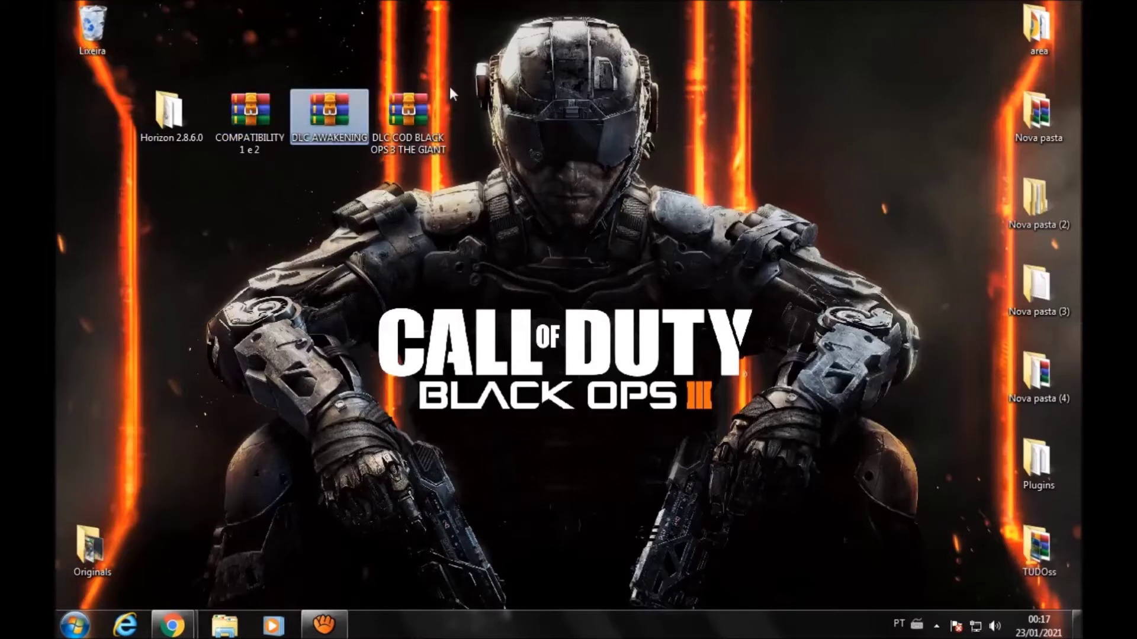
{"action": "mouse_move", "coordinate": [423, 115]}
{"action": "left_click", "coordinate": [316, 171]}
{"action": "mouse_move", "coordinate": [246, 185]}
{"action": "left_mouse_down"}
{"action": "mouse_move", "coordinate": [447, 82]}
{"action": "mouse_move", "coordinate": [497, 112]}
{"action": "mouse_move", "coordinate": [357, 248]}
{"action": "mouse_move", "coordinate": [226, 184]}
{"action": "left_mouse_up"}
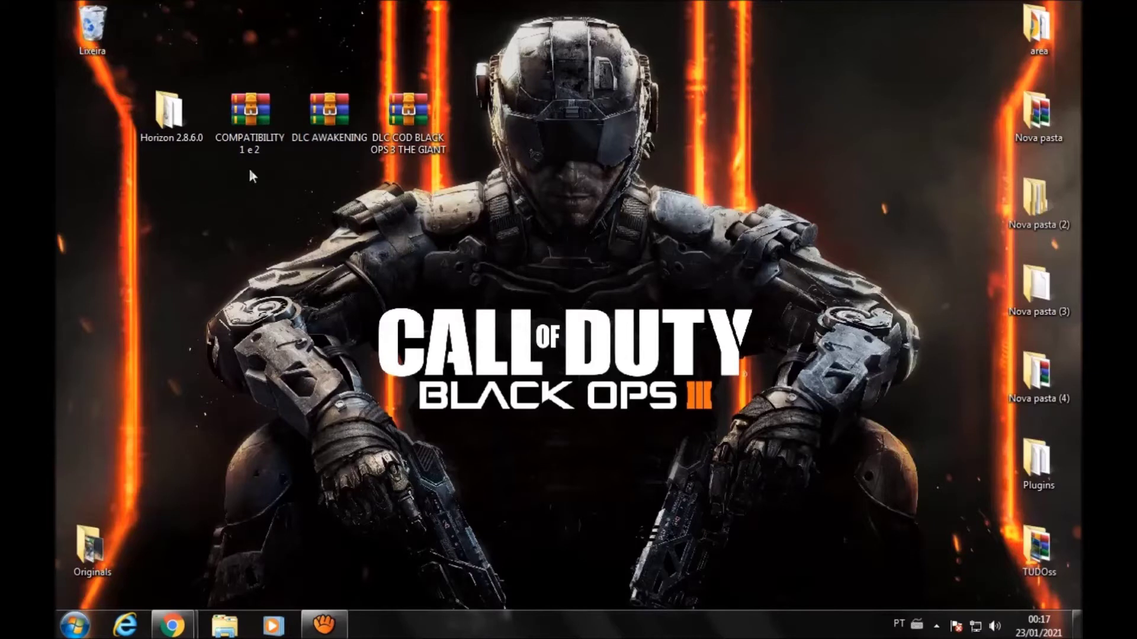
{"action": "left_click", "coordinate": [252, 116]}
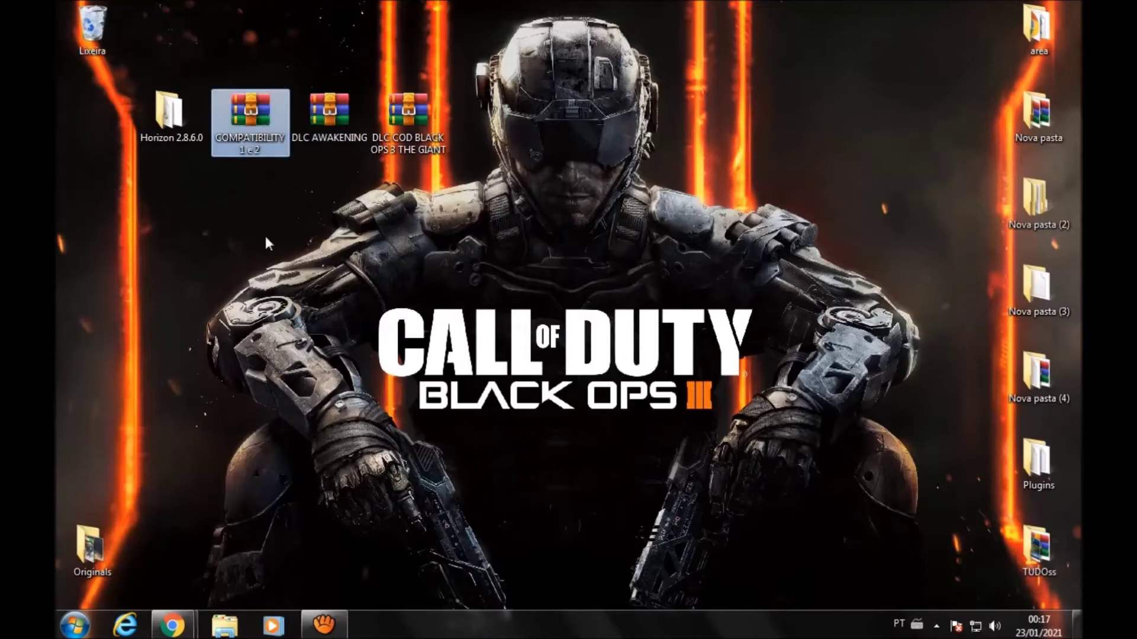
{"action": "left_click", "coordinate": [332, 115]}
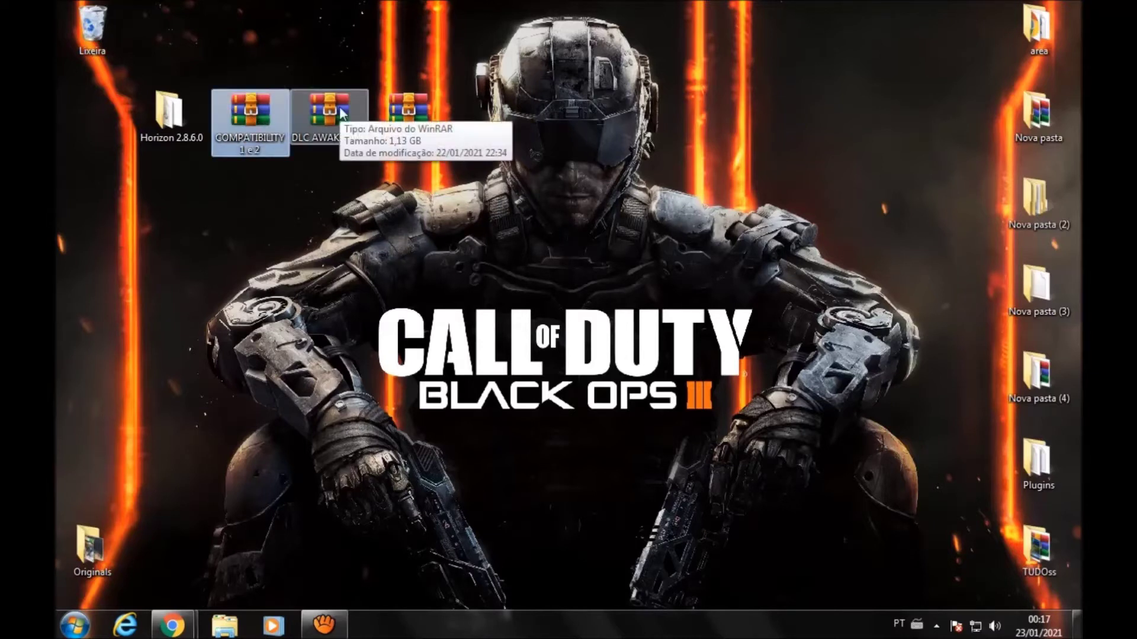
{"action": "left_click", "coordinate": [408, 115]}
{"action": "left_click", "coordinate": [234, 165]}
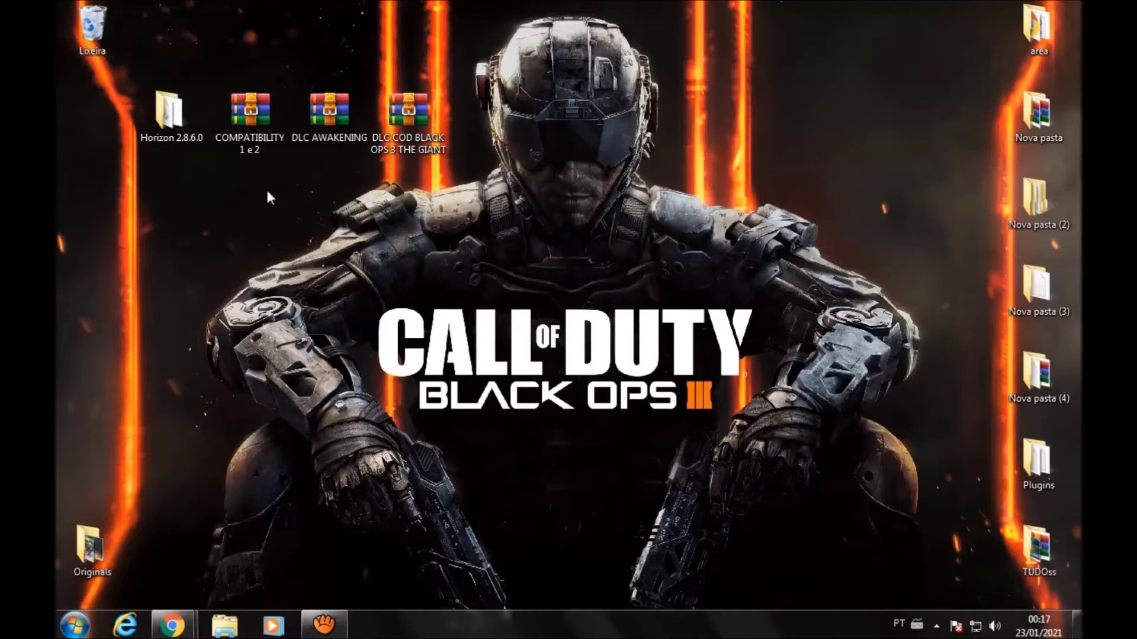
{"action": "left_click", "coordinate": [173, 118]}
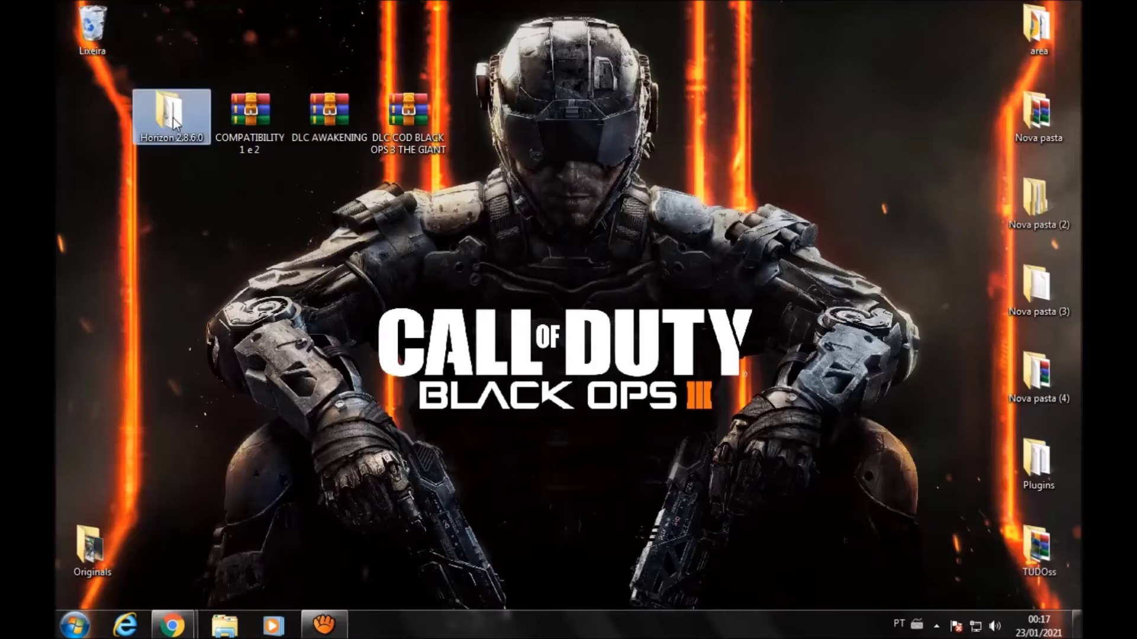
{"action": "left_click", "coordinate": [236, 238]}
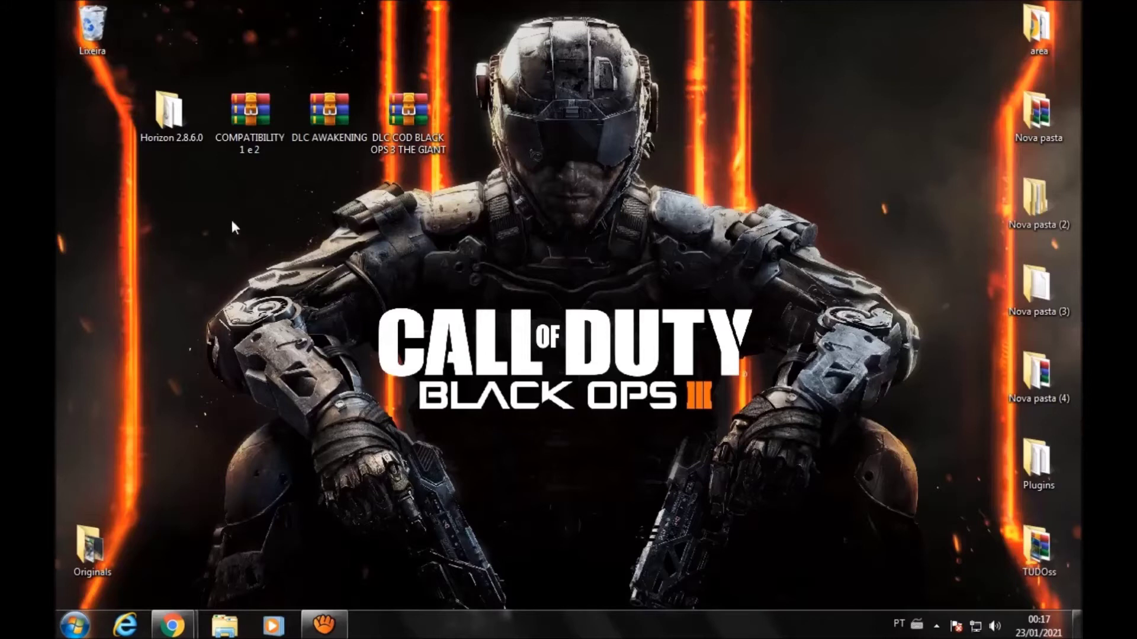
- Extract the COMPATIBILITY 1 e 2 archive directly onto the desktop and place the extracted folder beneath its archive
{"action": "left_click", "coordinate": [250, 112]}
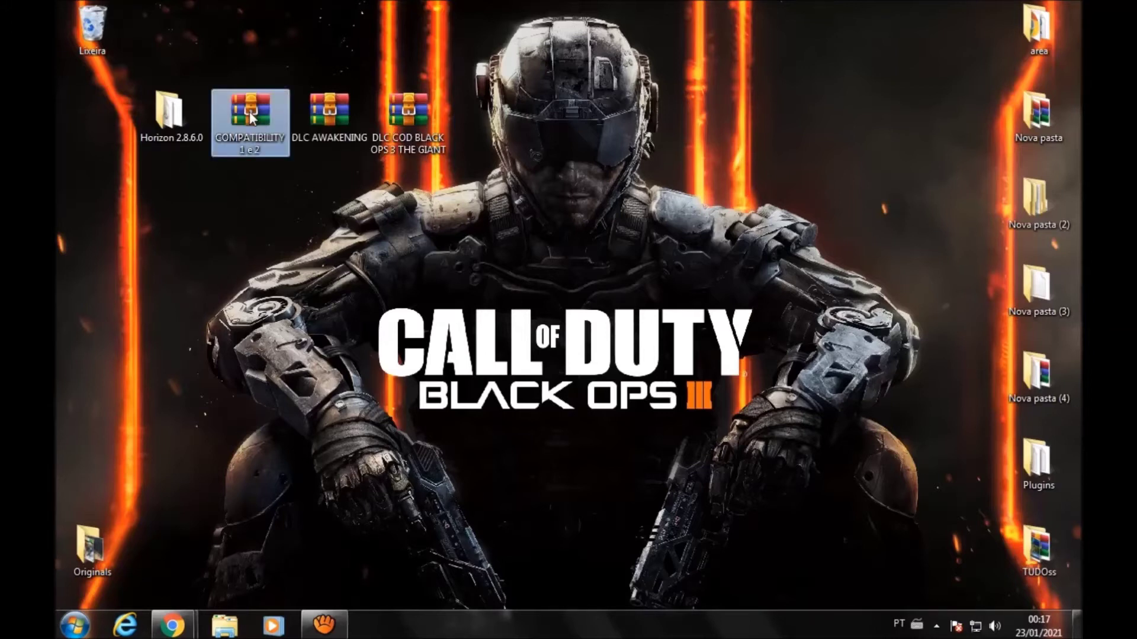
{"action": "right_click", "coordinate": [250, 111]}
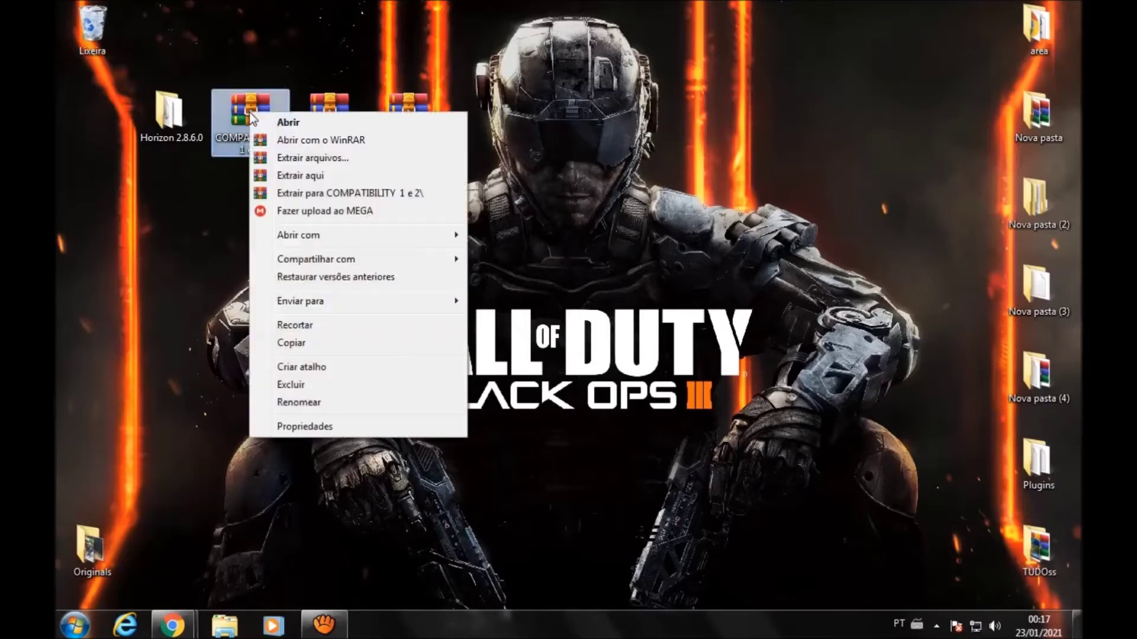
{"action": "left_click", "coordinate": [296, 175]}
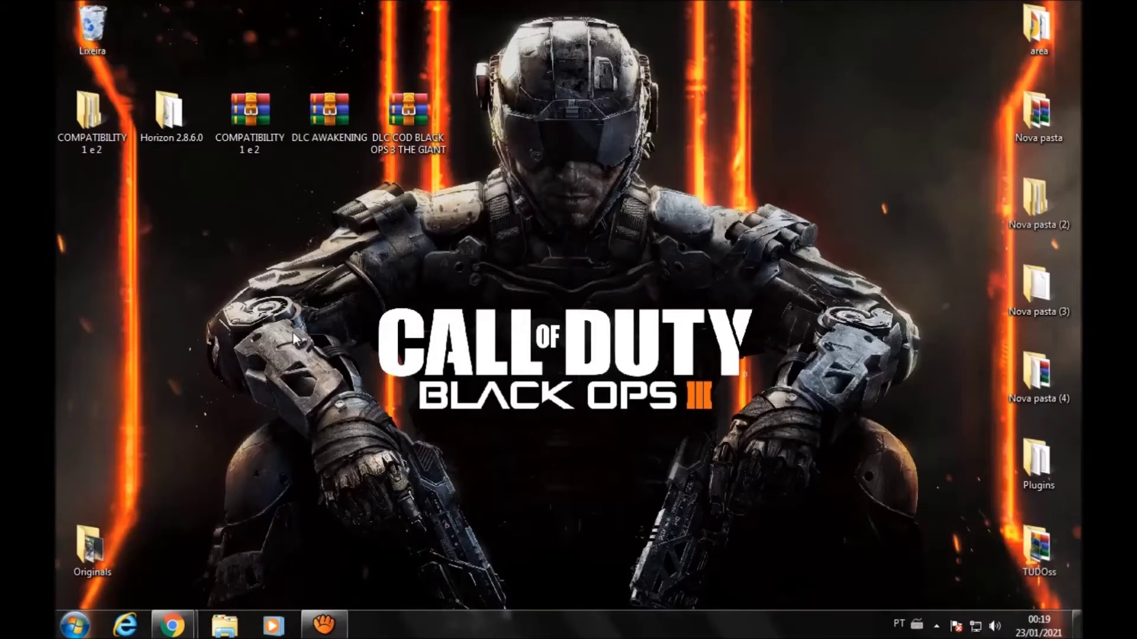
{"action": "left_click_drag", "start_coordinate": [89, 112], "coordinate": [265, 191]}
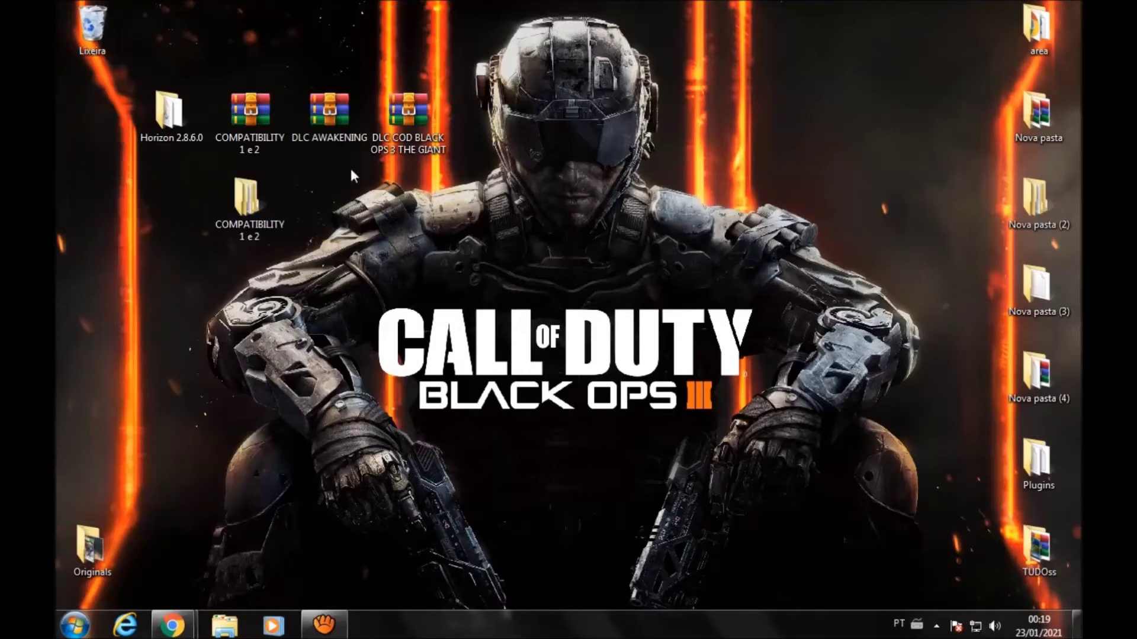
- Extract the DLC AWAKENING archive directly onto the desktop and place the extracted folder beneath its archive
{"action": "left_click", "coordinate": [329, 114]}
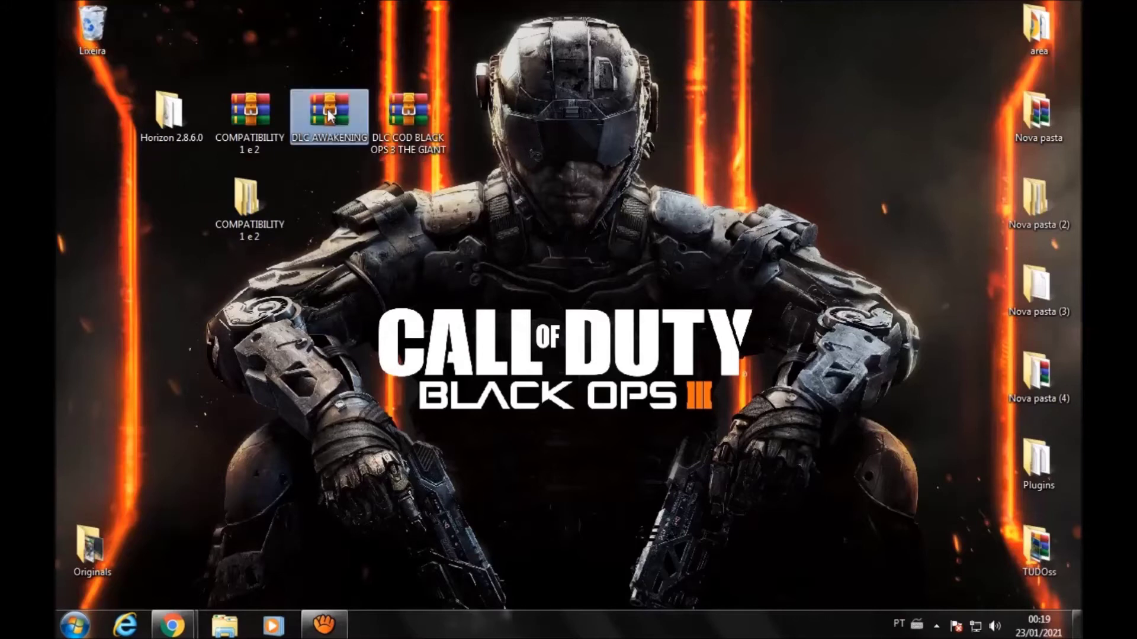
{"action": "right_click", "coordinate": [330, 114]}
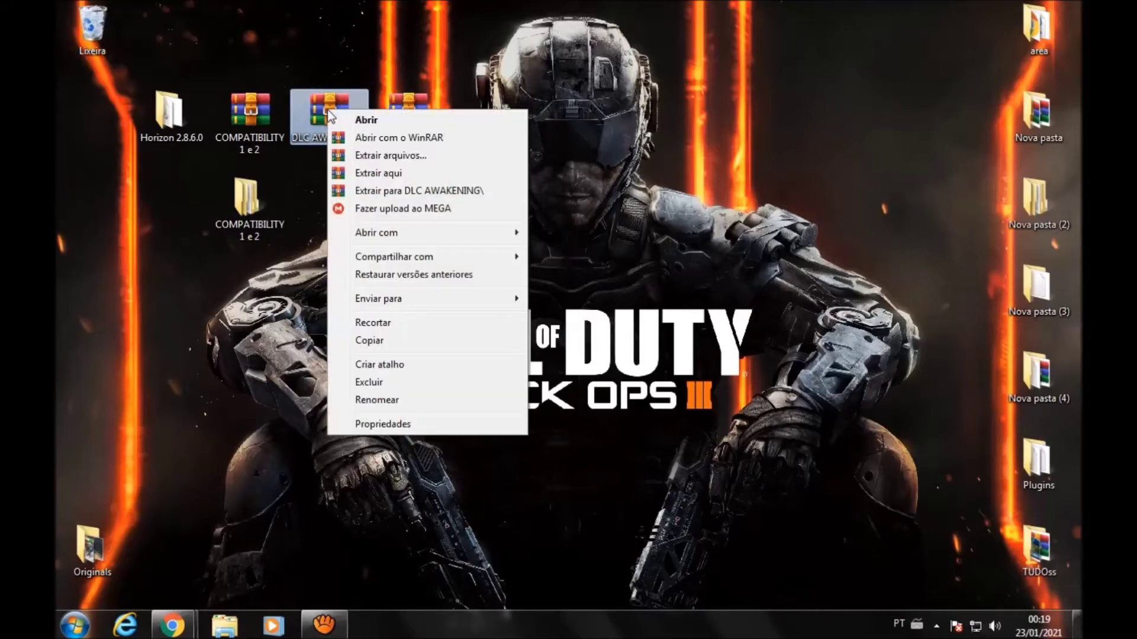
{"action": "left_click", "coordinate": [379, 172]}
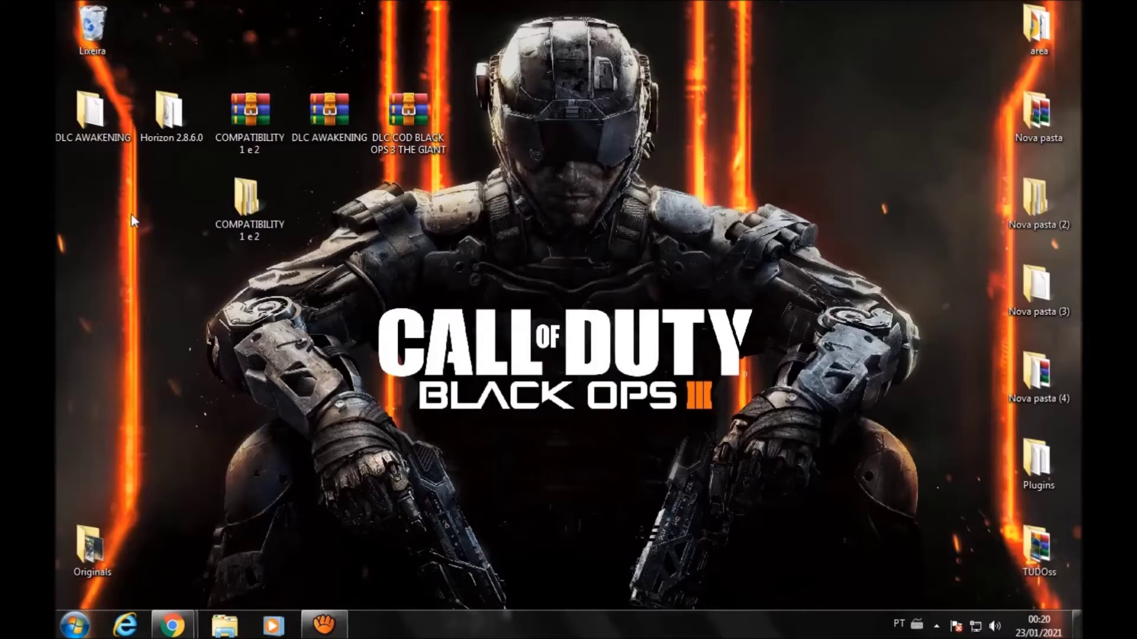
{"action": "left_click_drag", "start_coordinate": [98, 136], "coordinate": [324, 176]}
{"action": "left_click", "coordinate": [503, 202]}
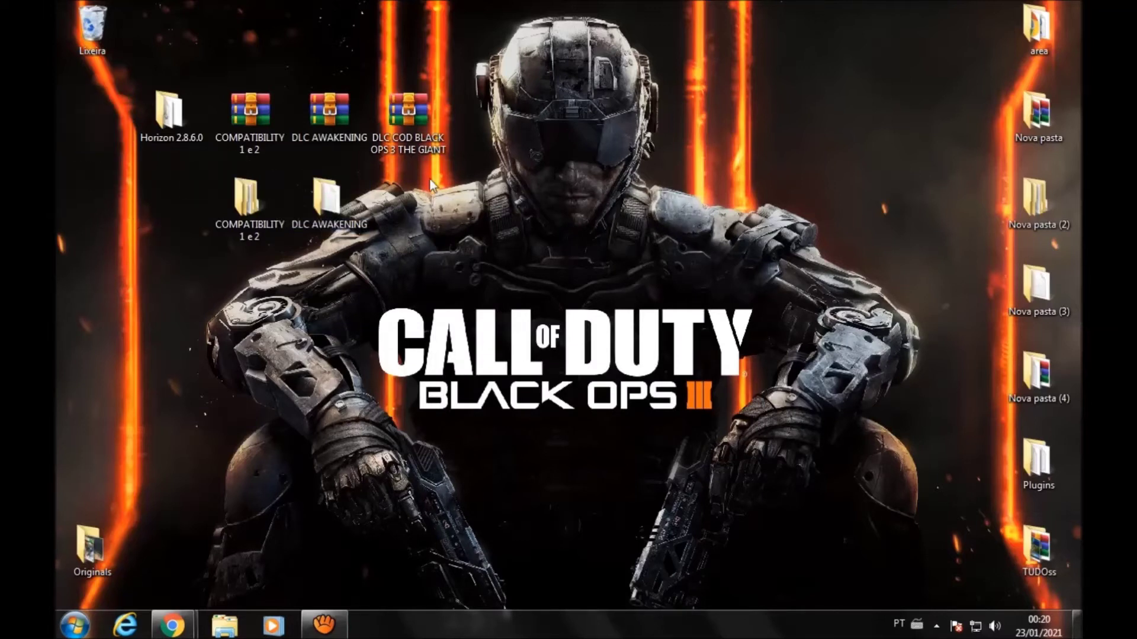
- Extract the DLC COD BLACK OPS 3 THE GIANT archive directly onto the desktop and place the extracted folder beneath its archive
{"action": "left_click", "coordinate": [409, 109]}
{"action": "right_click", "coordinate": [409, 109]}
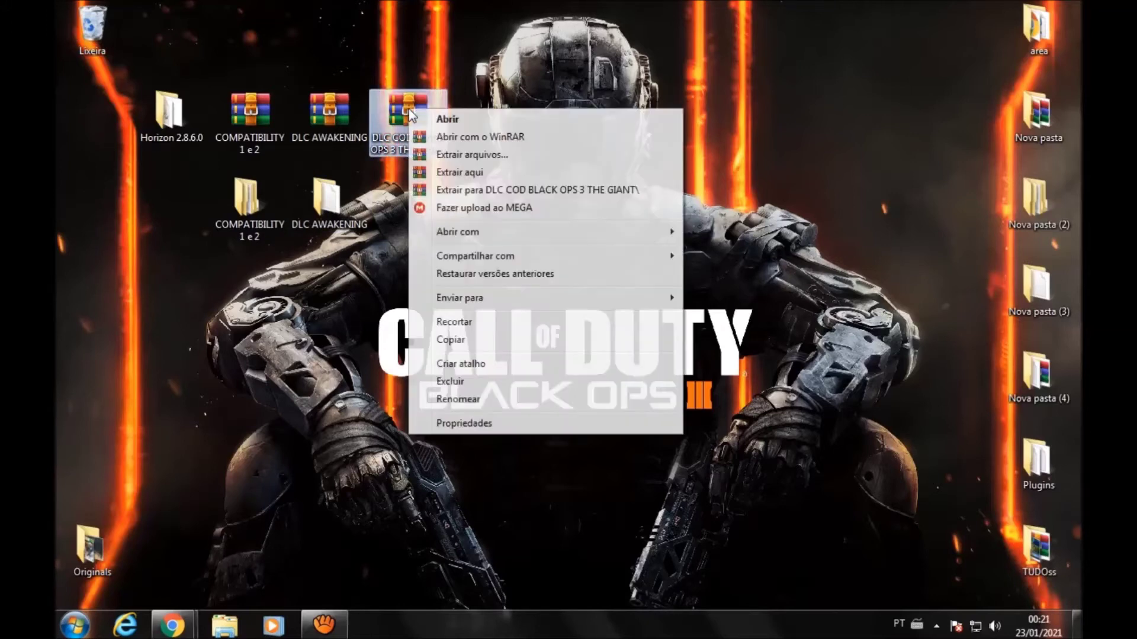
{"action": "left_click", "coordinate": [450, 173]}
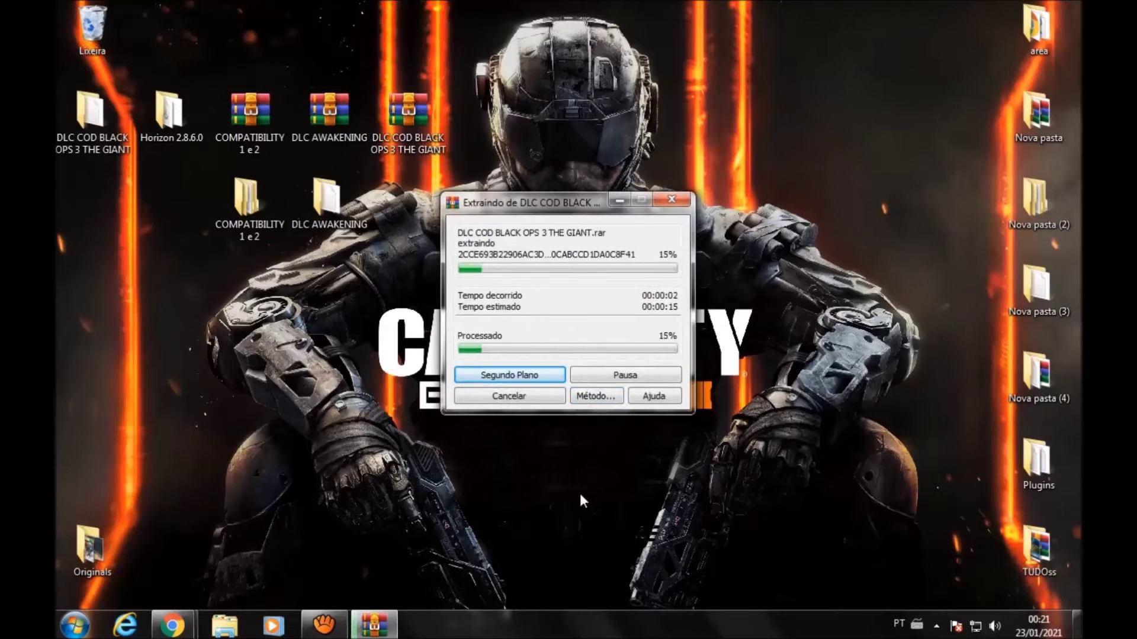
{"action": "left_click", "coordinate": [455, 375]}
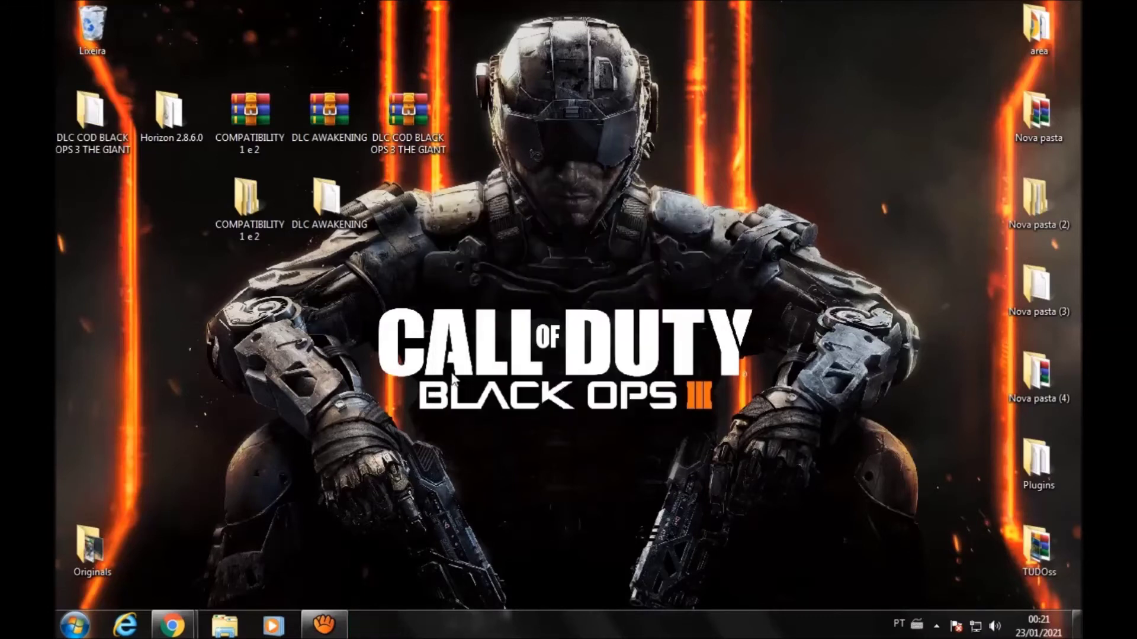
{"action": "left_click_drag", "start_coordinate": [92, 115], "coordinate": [427, 187]}
{"action": "left_click", "coordinate": [431, 346]}
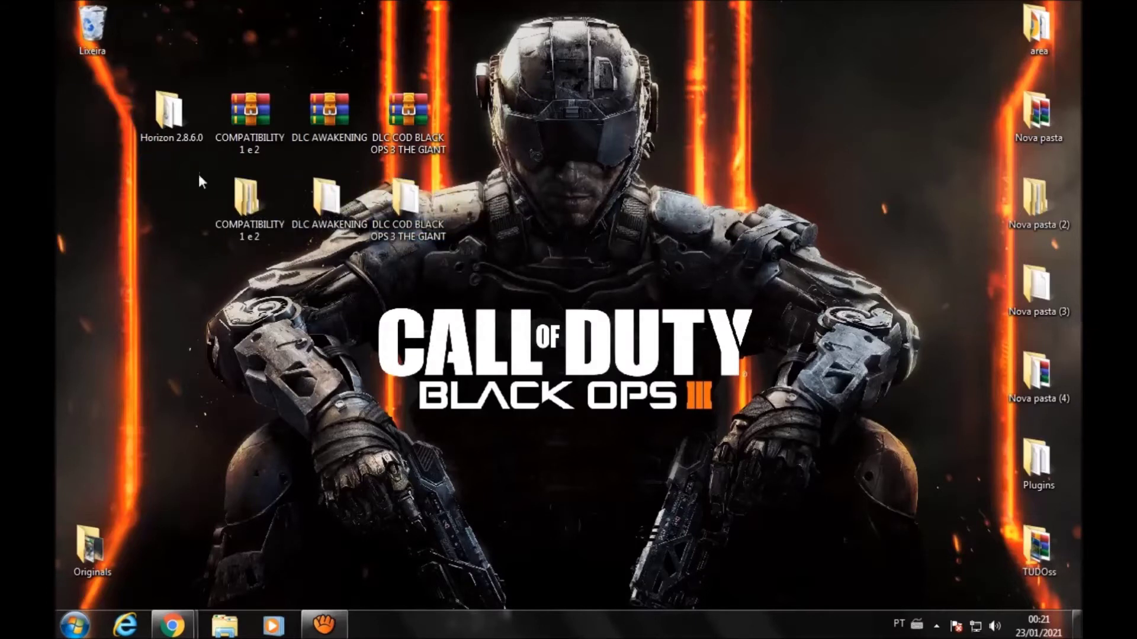
- Launch the Horizon application from the Horizon 2.8.6.0 folder and continue in offline mode
{"action": "left_click", "coordinate": [169, 119]}
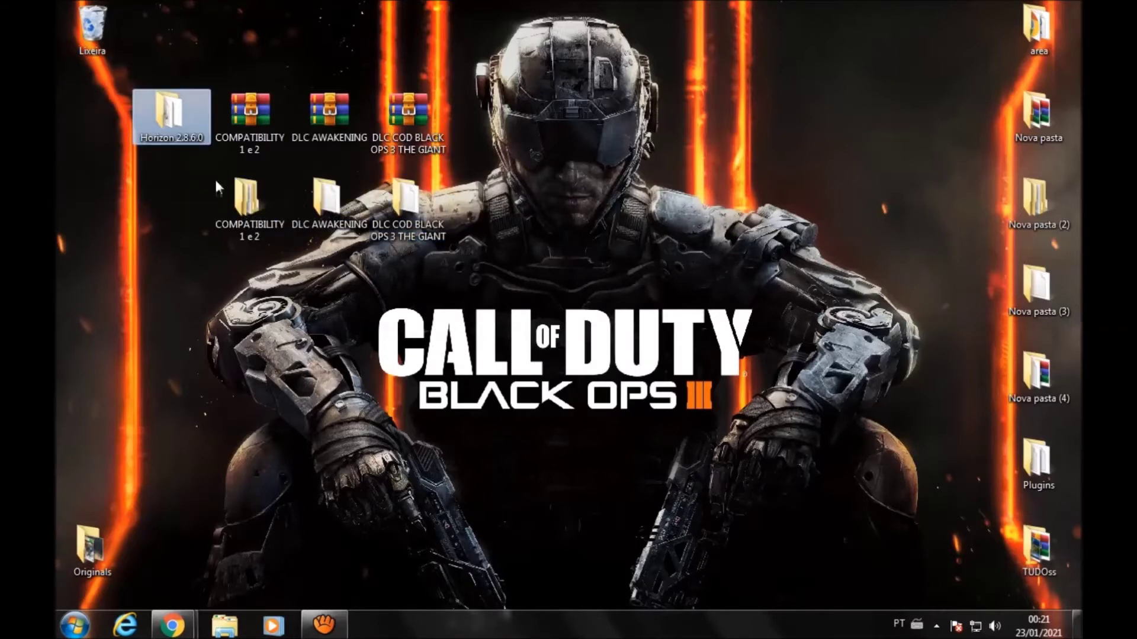
{"action": "left_click", "coordinate": [207, 163]}
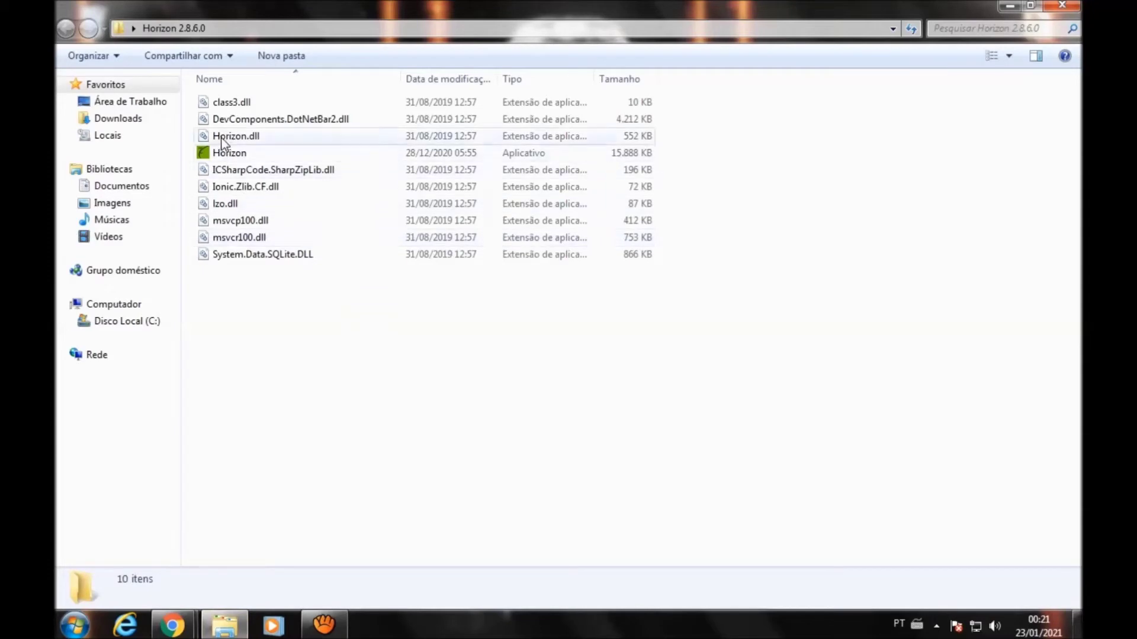
{"action": "left_click", "coordinate": [237, 155]}
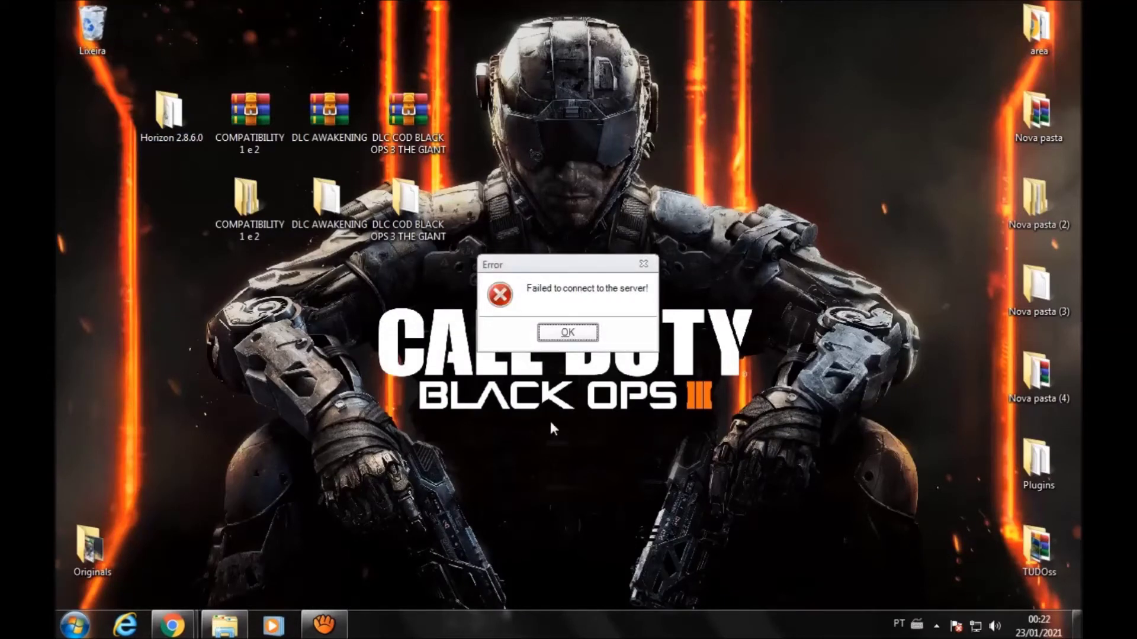
{"action": "left_click", "coordinate": [563, 336]}
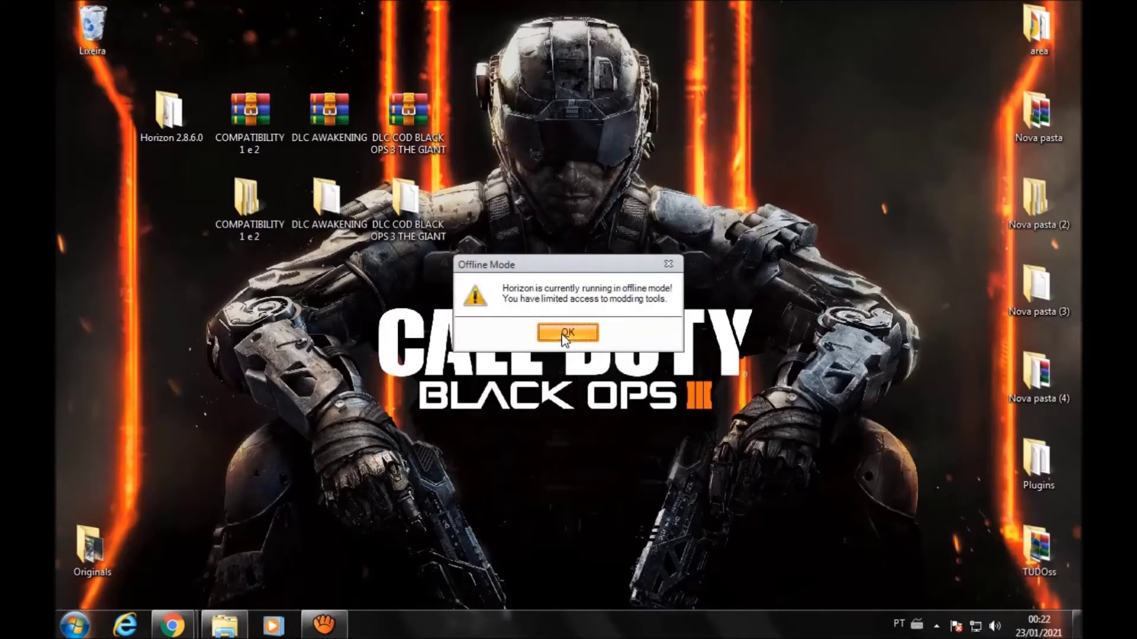
{"action": "left_click", "coordinate": [569, 335]}
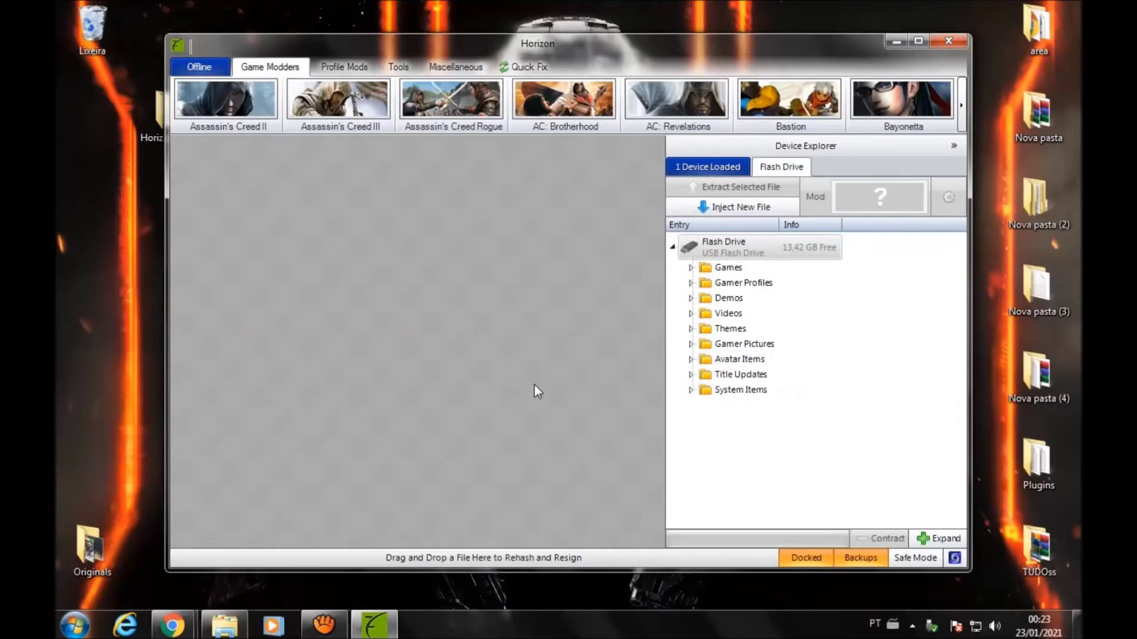
- Dismiss the AutoPlay window for the removable disk and minimise Horizon to reveal the desktop
{"action": "mouse_move", "coordinate": [225, 625]}
{"action": "left_click", "coordinate": [364, 512]}
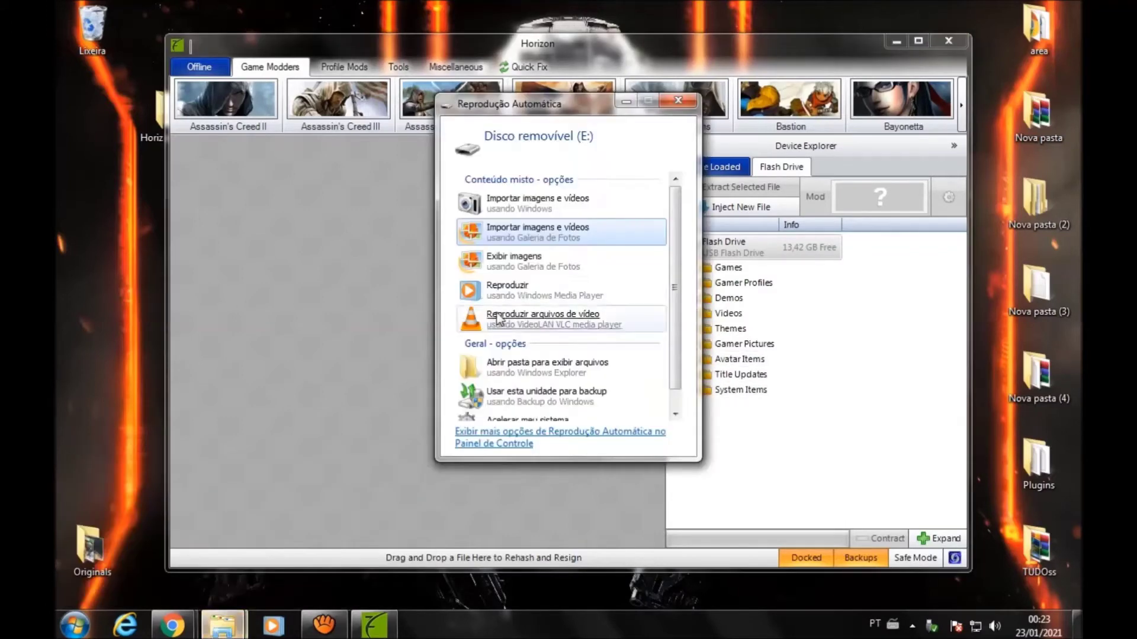
{"action": "left_click", "coordinate": [667, 102]}
{"action": "left_click_drag", "start_coordinate": [705, 49], "coordinate": [697, 45]}
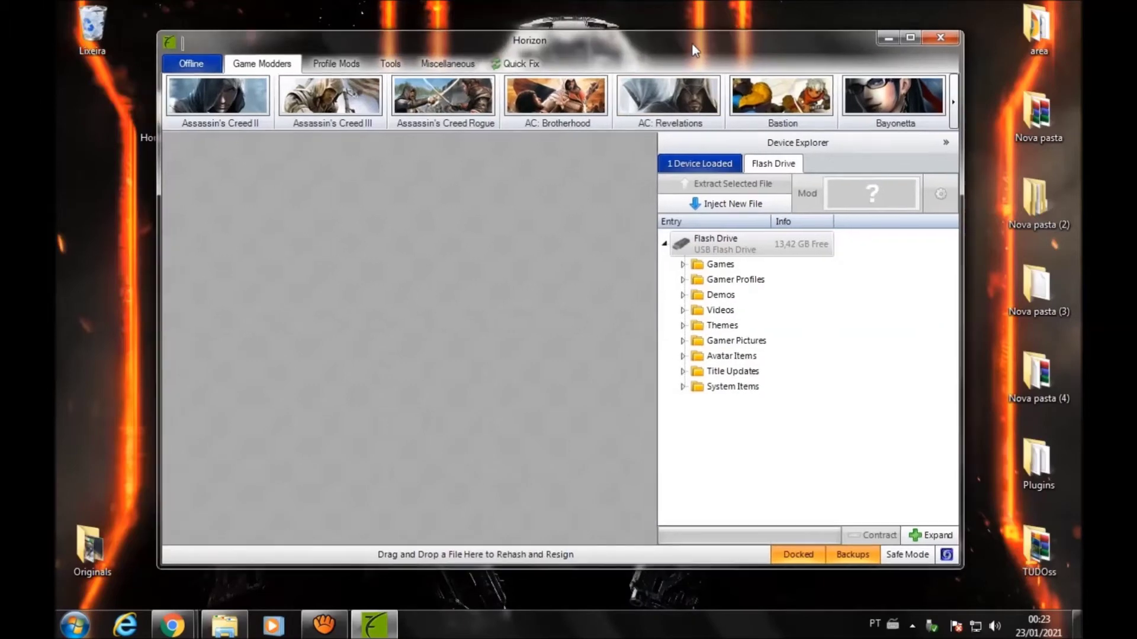
{"action": "left_click", "coordinate": [888, 38]}
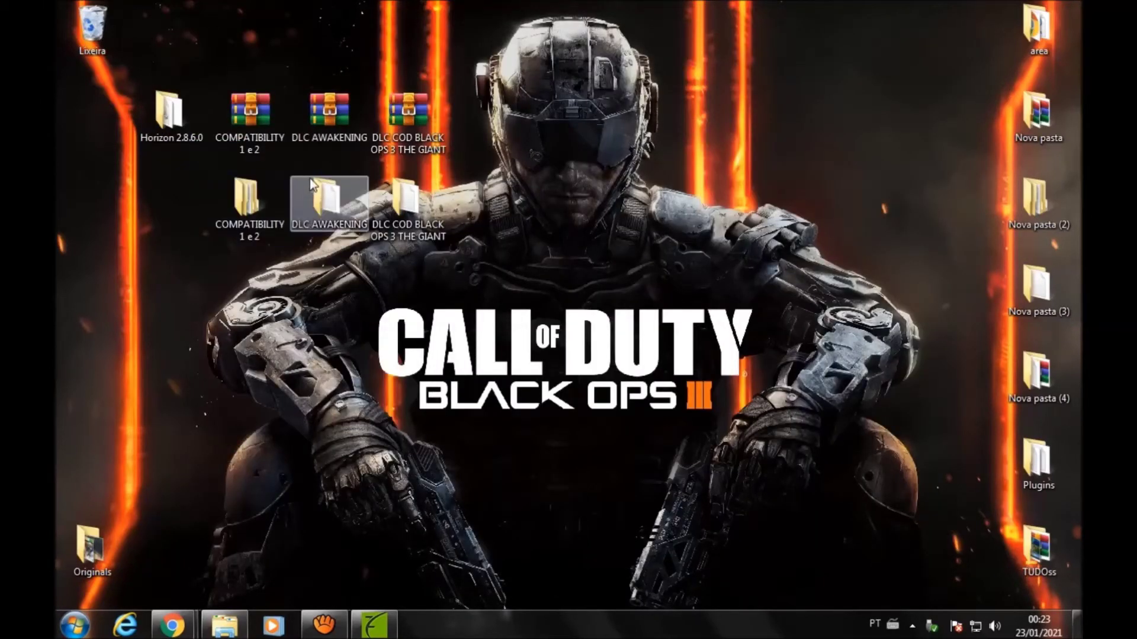
- Examine the contents of the COMPATIBILITY 1 and COMPATIBILITY 2 subfolders in the extracted COMPATIBILITY 1 e 2 folder
{"action": "left_click", "coordinate": [246, 212]}
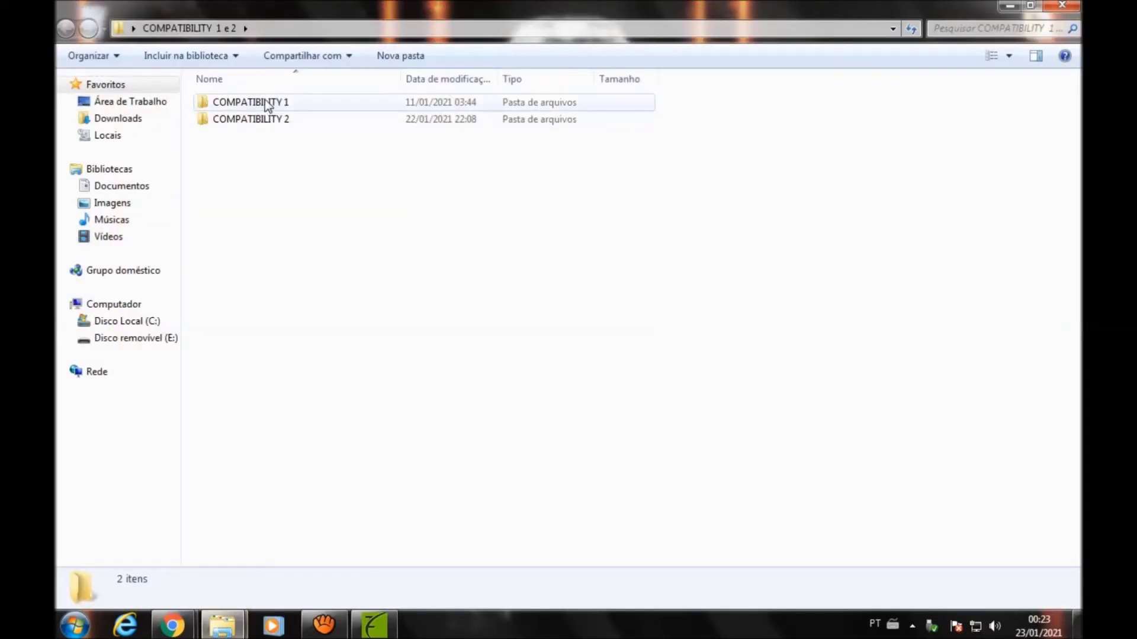
{"action": "double_click", "coordinate": [258, 120]}
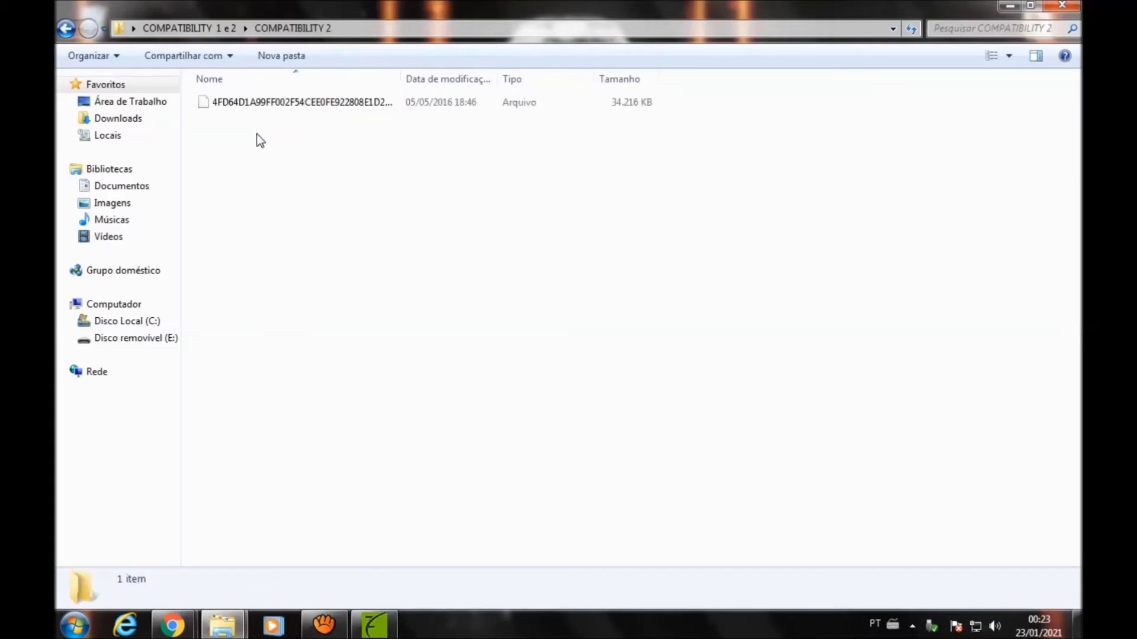
{"action": "left_click", "coordinate": [287, 95]}
{"action": "left_click", "coordinate": [65, 28]}
{"action": "left_click", "coordinate": [238, 102]}
{"action": "double_click", "coordinate": [238, 102]}
{"action": "left_click", "coordinate": [267, 105]}
{"action": "left_click", "coordinate": [231, 142]}
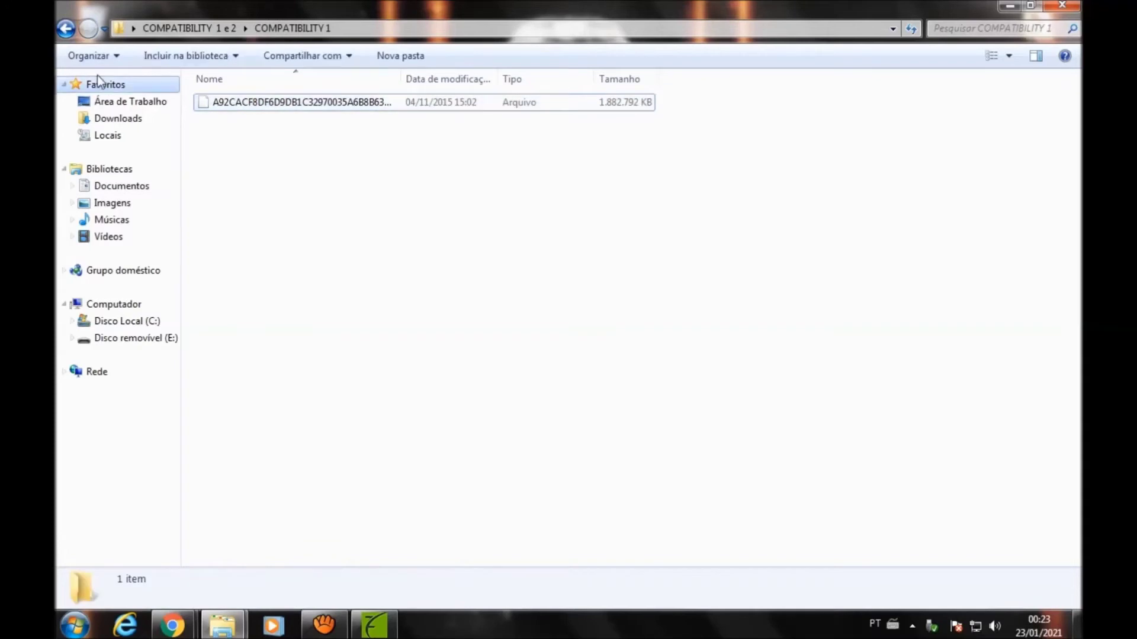
- Open the COMPATIBILITY 2 subfolder and transfer its file to the flash drive in Horizon's Device Explorer
{"action": "left_click", "coordinate": [65, 29]}
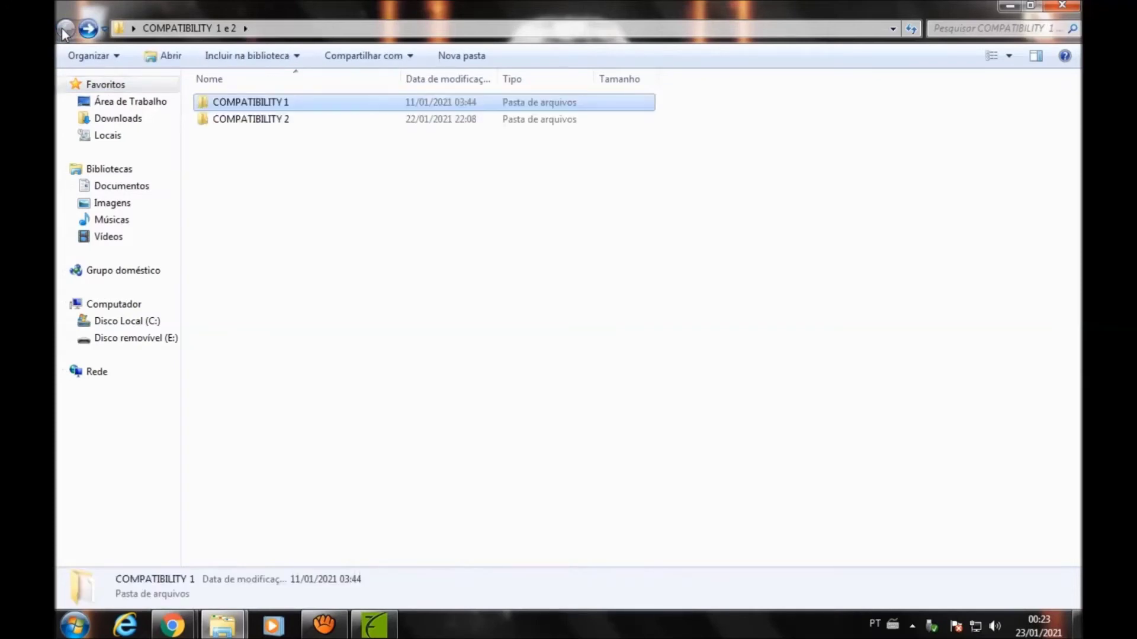
{"action": "double_click", "coordinate": [251, 118]}
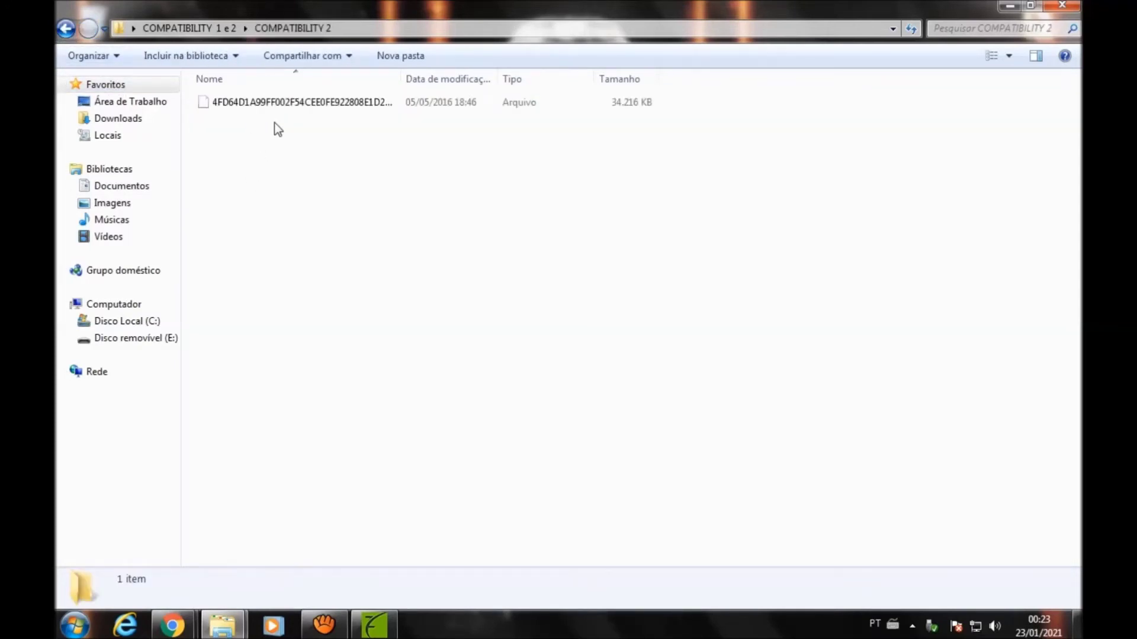
{"action": "left_click", "coordinate": [281, 106]}
{"action": "left_click_drag", "start_coordinate": [305, 107], "coordinate": [720, 497]}
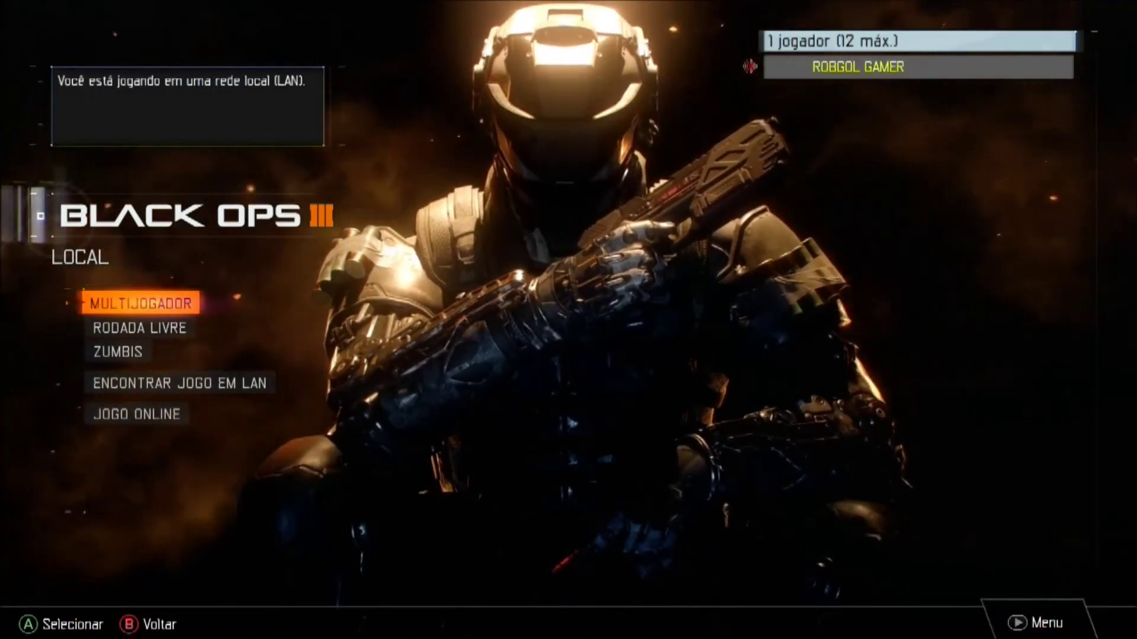
{"action": "key", "text": "Return"}
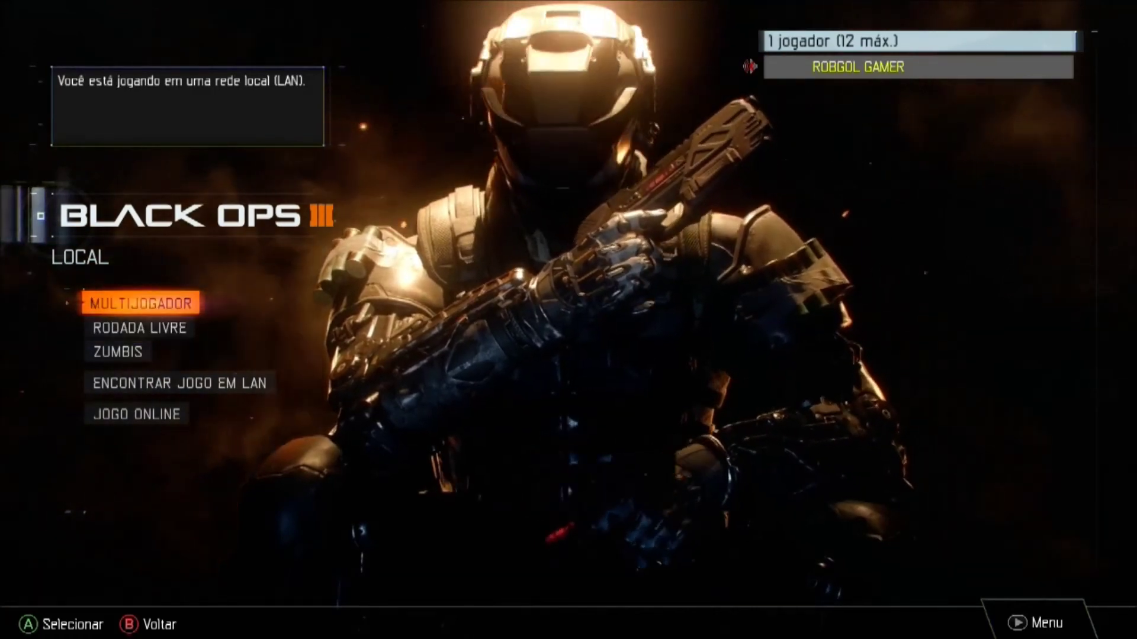
- Open the map selection from the game setup options of the local multiplayer lobby
{"action": "key", "text": "Down"}
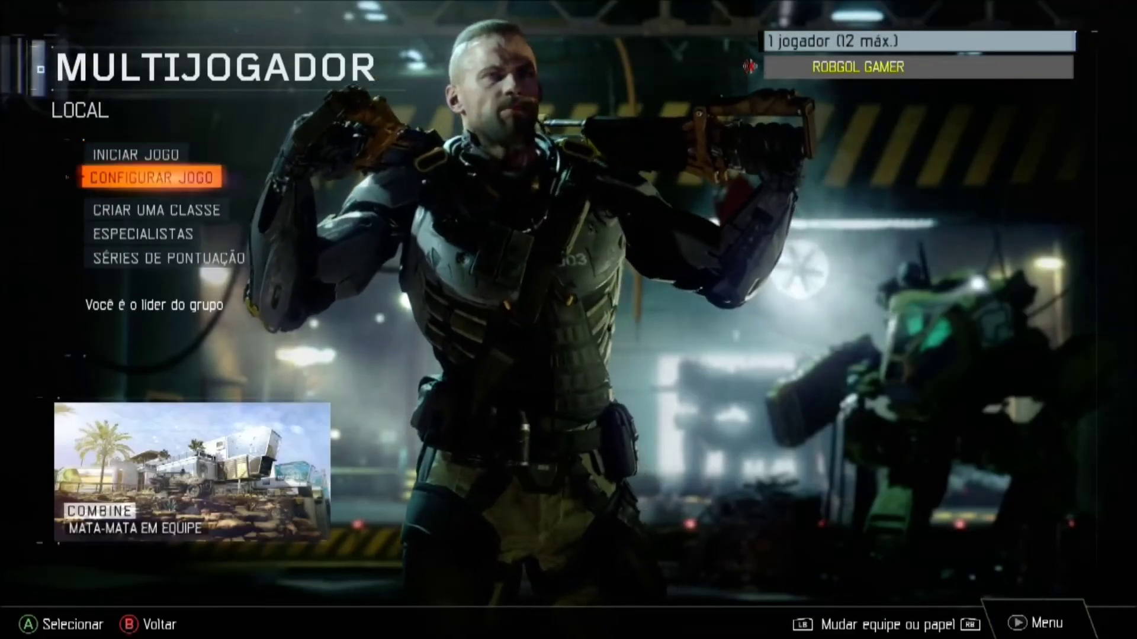
{"action": "key", "text": "Return"}
{"action": "key", "text": "Return"}
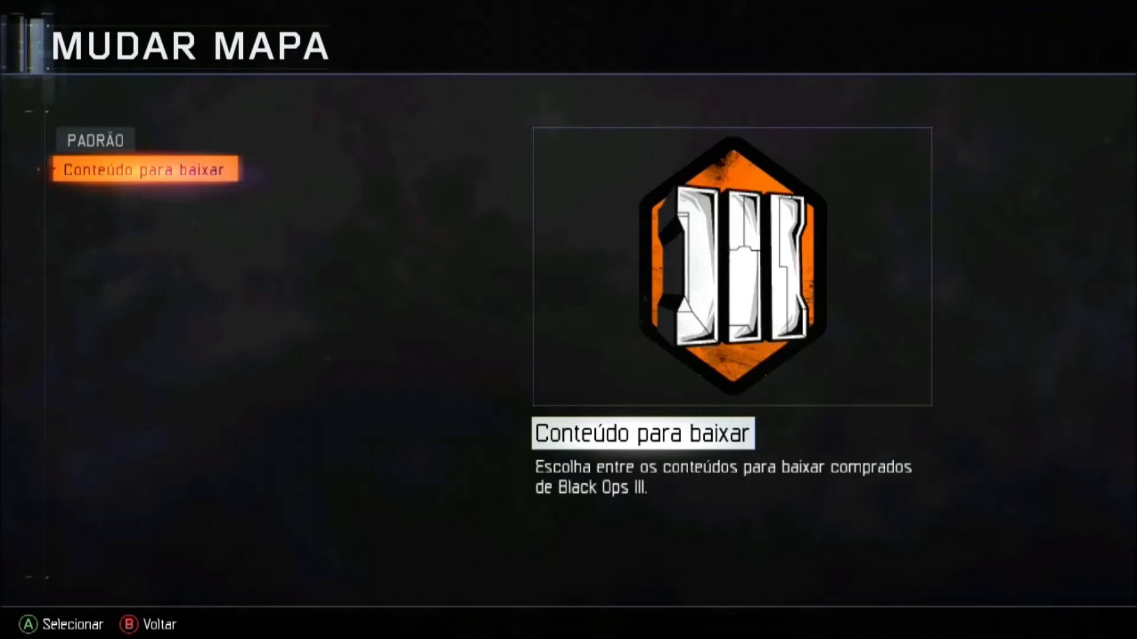
- Look through the standard multiplayer maps in the PADRÃO category, from Aquarium to Stronghold and back
{"action": "key", "text": "Up"}
{"action": "key", "text": "Return"}
{"action": "key", "text": "Down"}
{"action": "key", "text": "Down"}
{"action": "key", "text": "Down"}
{"action": "key", "text": "Down"}
{"action": "key", "text": "Down"}
{"action": "key", "text": "Down"}
{"action": "key", "text": "Down"}
{"action": "key", "text": "Down"}
{"action": "key", "text": "Down"}
{"action": "key", "text": "Down"}
{"action": "key", "text": "Down"}
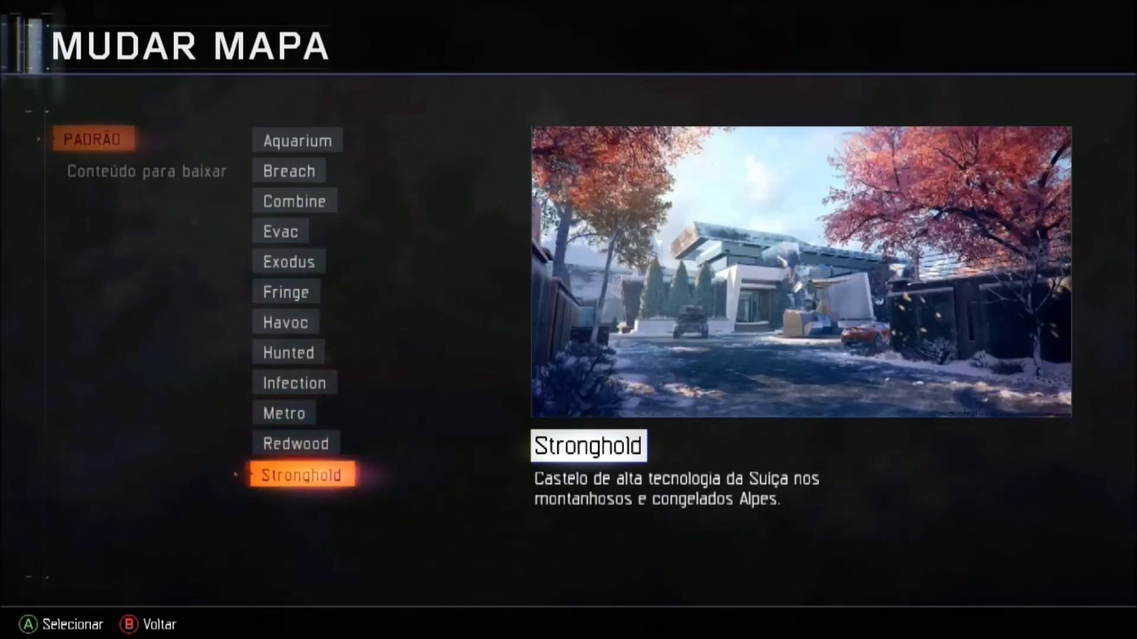
{"action": "key", "text": "Up"}
{"action": "key", "text": "Up"}
{"action": "key", "text": "Up"}
{"action": "key", "text": "Up"}
{"action": "key", "text": "Up"}
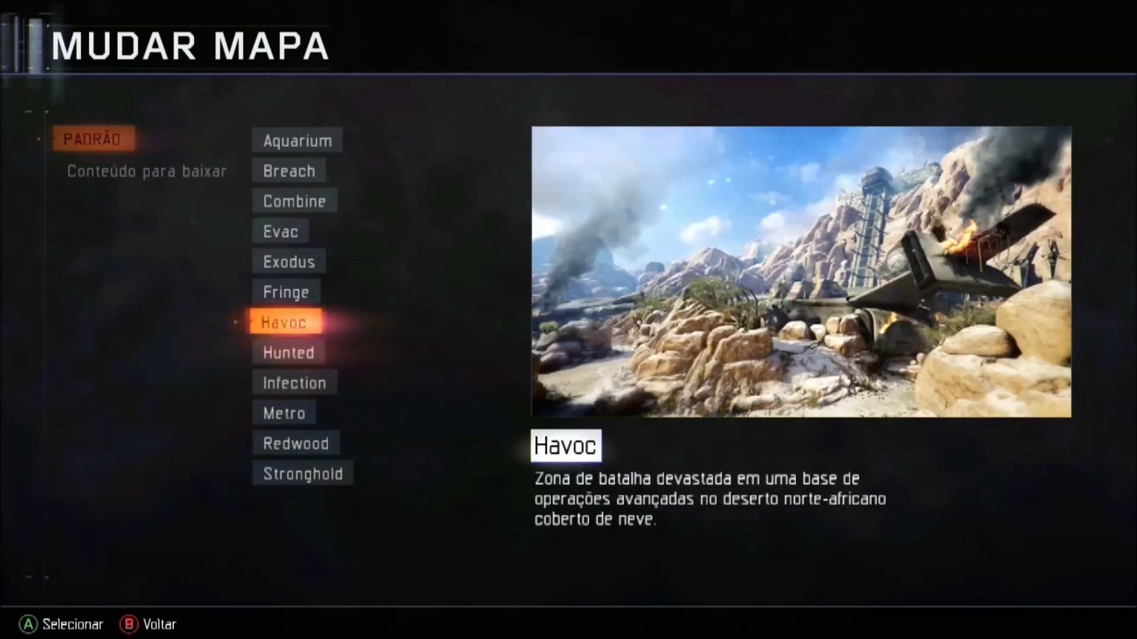
{"action": "key", "text": "Up"}
{"action": "key", "text": "Up"}
{"action": "key", "text": "Up"}
{"action": "key", "text": "Up"}
{"action": "key", "text": "Up"}
{"action": "key", "text": "Up"}
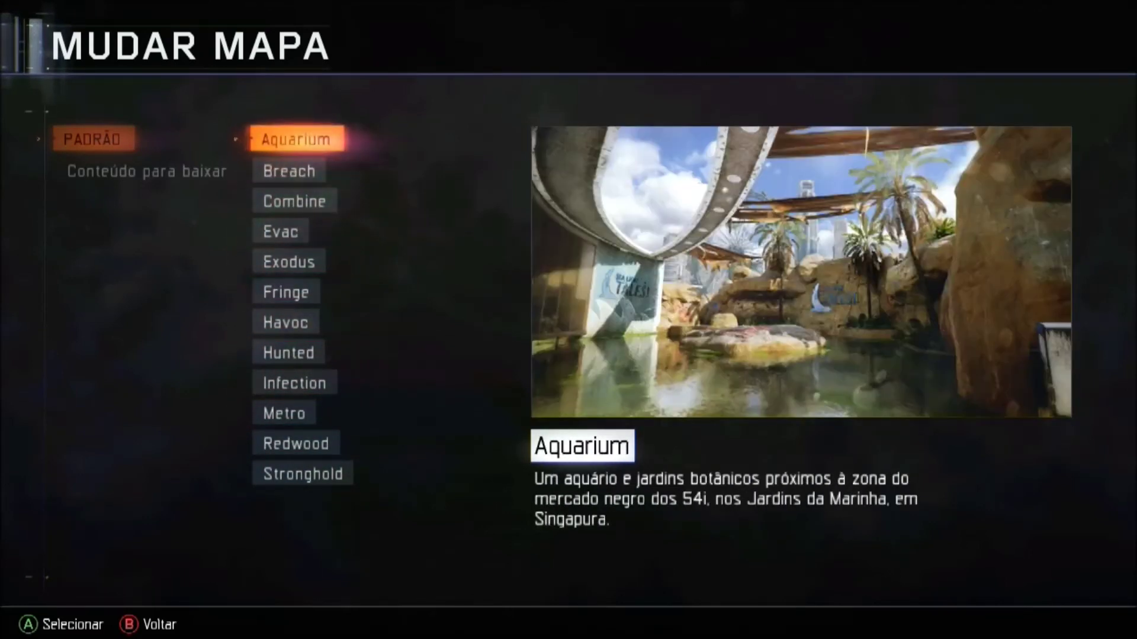
- Examine the downloadable multiplayer maps in the Conteúdo para baixar category, from Rise to Gauntlet
{"action": "key", "text": "Left"}
{"action": "key", "text": "Down"}
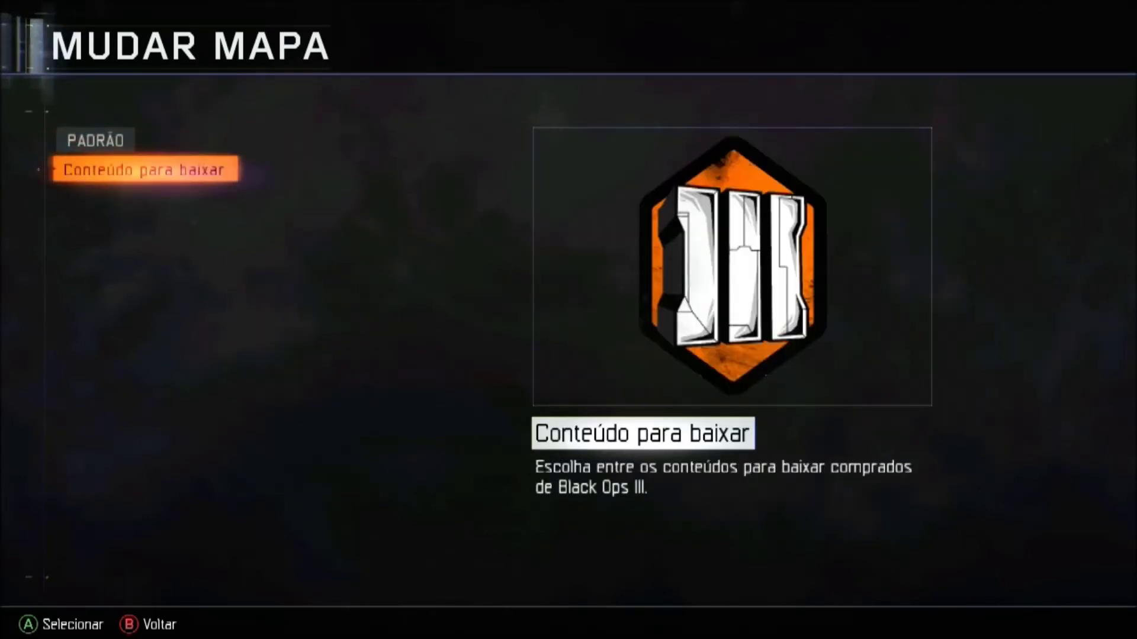
{"action": "key", "text": "Right"}
{"action": "key", "text": "Down"}
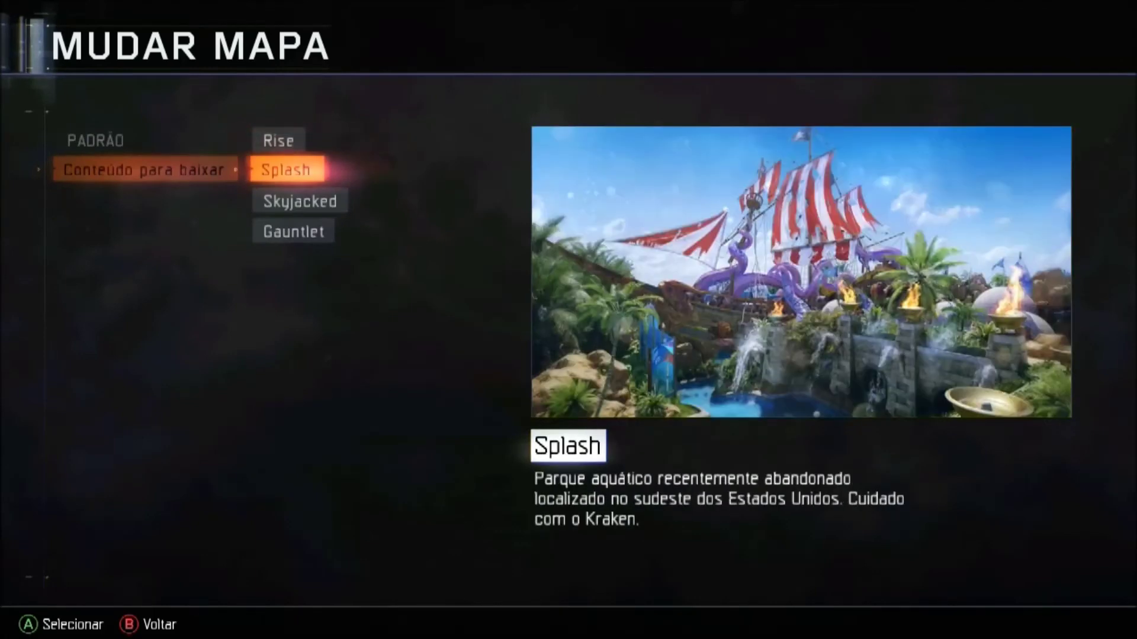
{"action": "key", "text": "Down"}
{"action": "key", "text": "Down"}
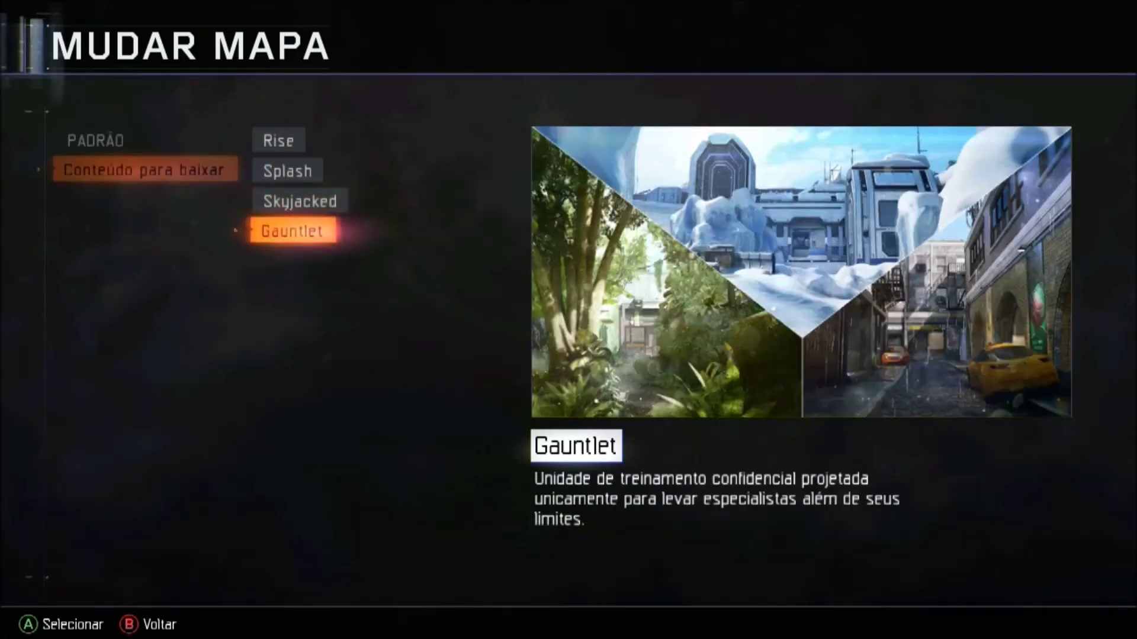
{"action": "key", "text": "Up"}
{"action": "key", "text": "Up"}
{"action": "key", "text": "Up"}
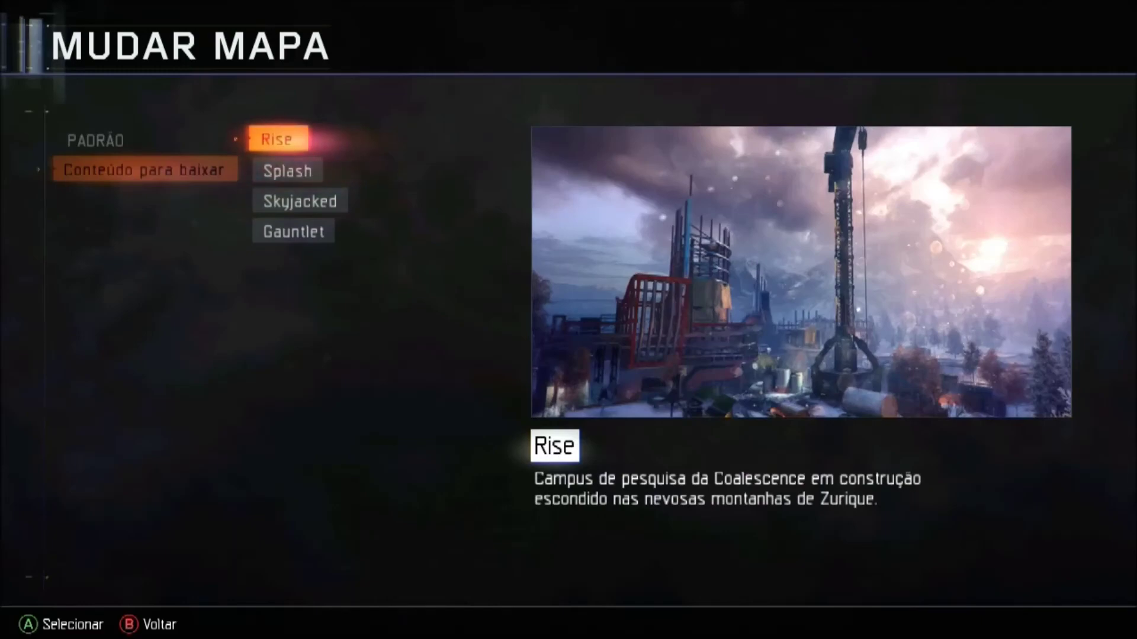
{"action": "key", "text": "Down"}
{"action": "key", "text": "Down"}
{"action": "key", "text": "Left"}
- Leave the multiplayer map selection and exit the lobby to the local main menu
{"action": "key", "text": "Escape"}
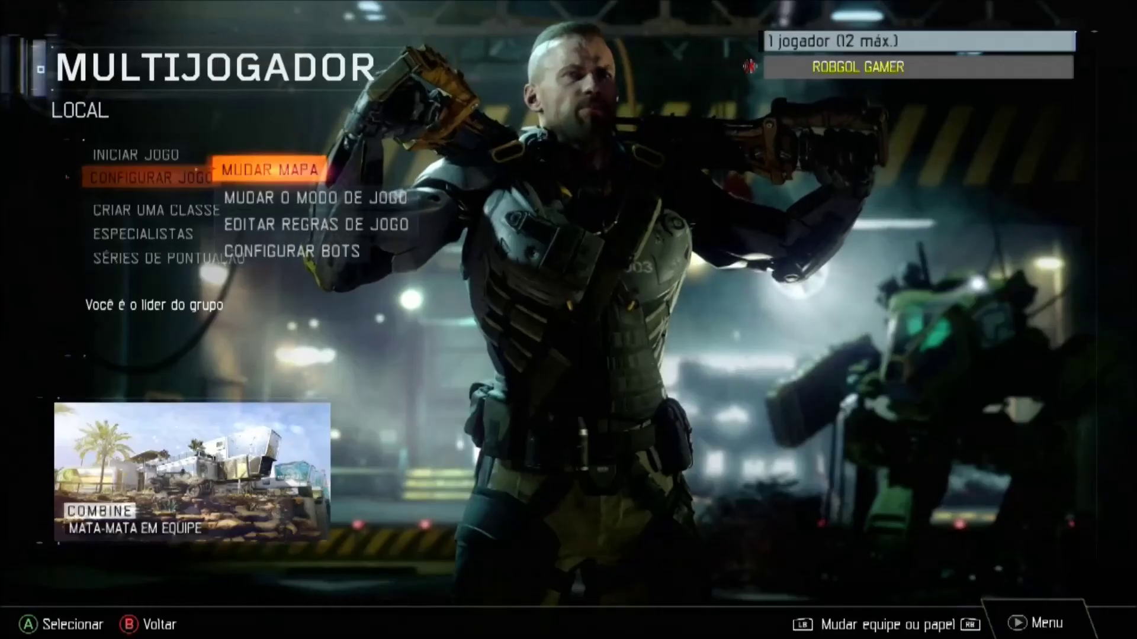
{"action": "key", "text": "Escape"}
{"action": "key", "text": "Escape"}
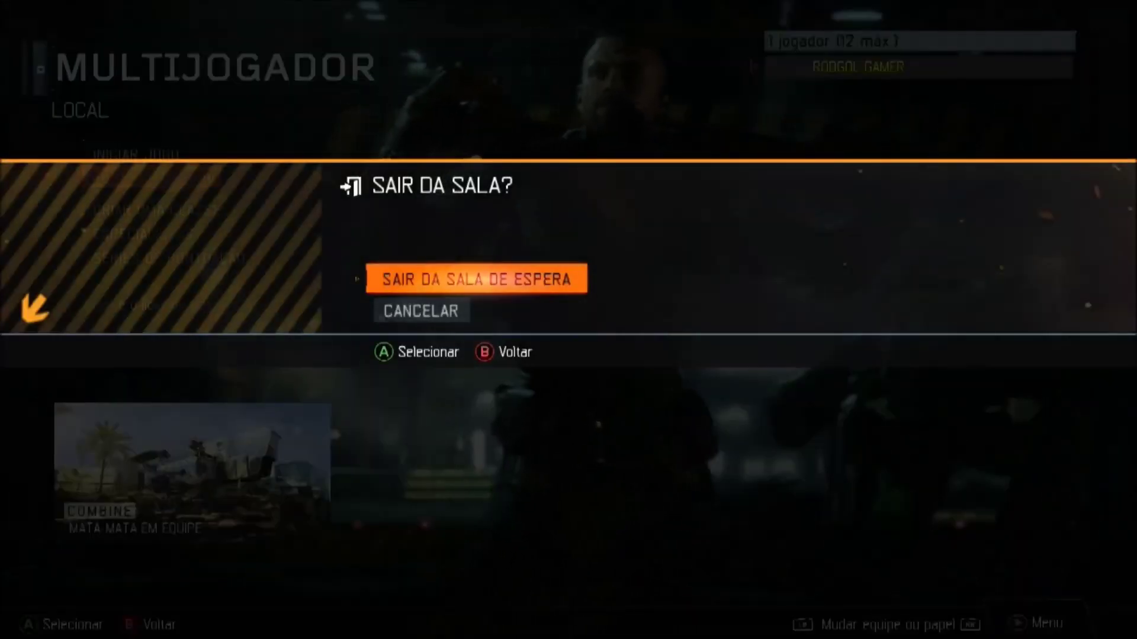
{"action": "key", "text": "Return"}
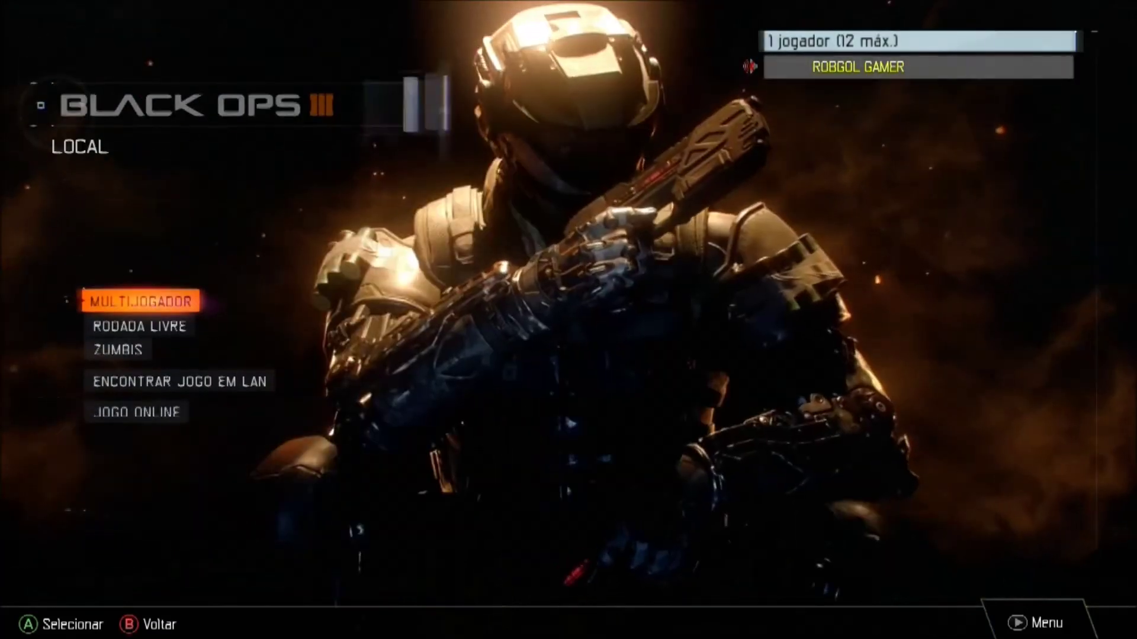
- Enter the local Zombies mode and open its game lobby
{"action": "key", "text": "Down"}
{"action": "key", "text": "Down"}
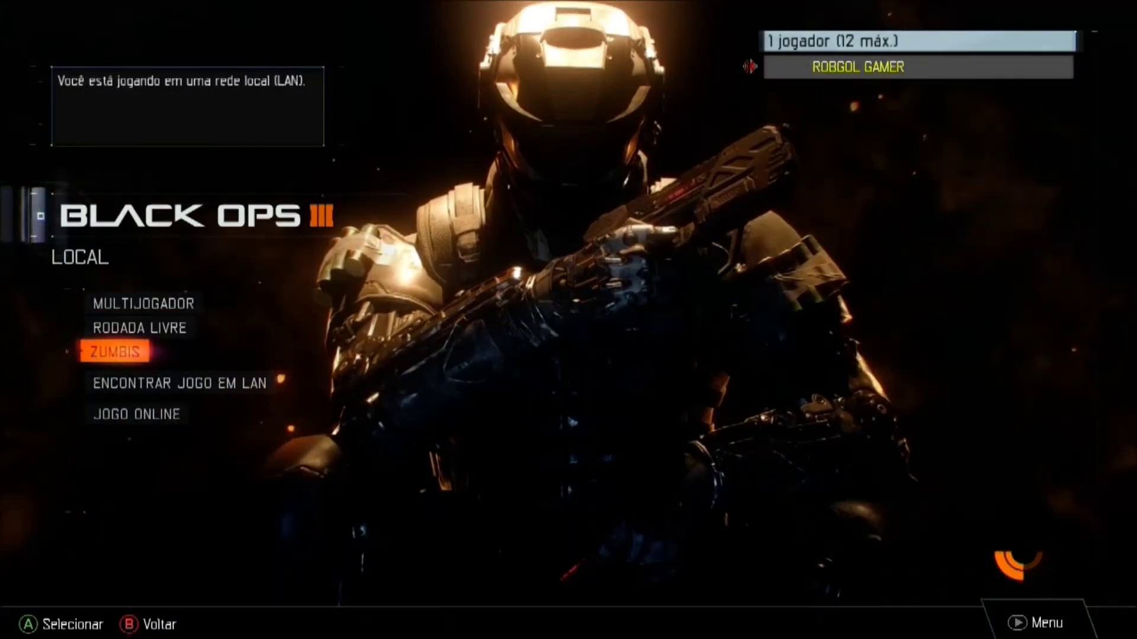
{"action": "key", "text": "Return"}
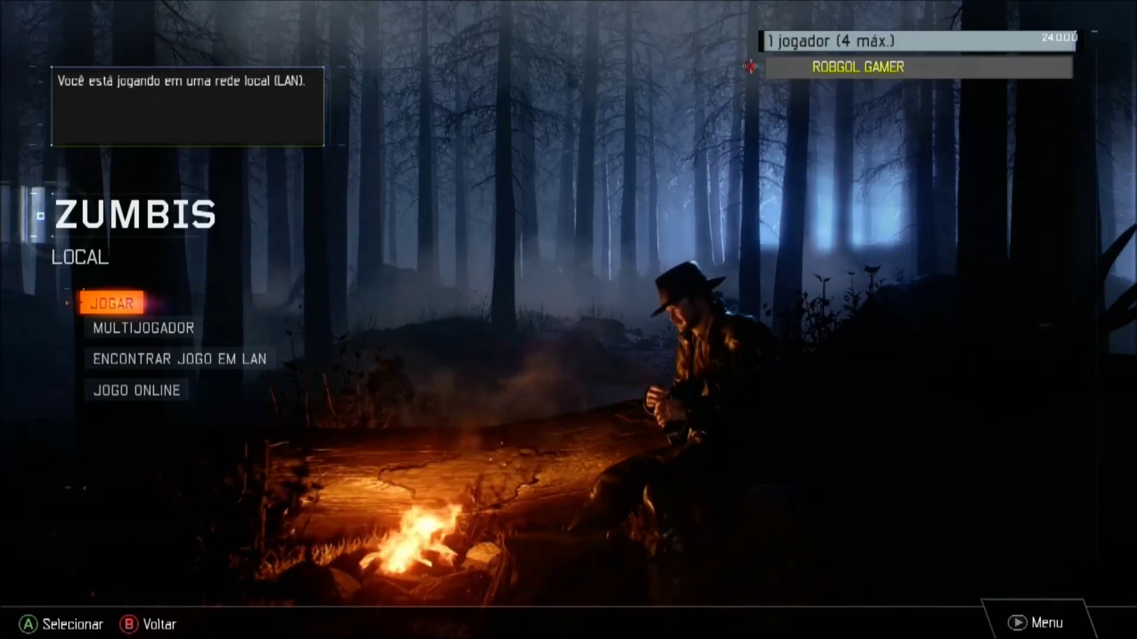
{"action": "key", "text": "Return"}
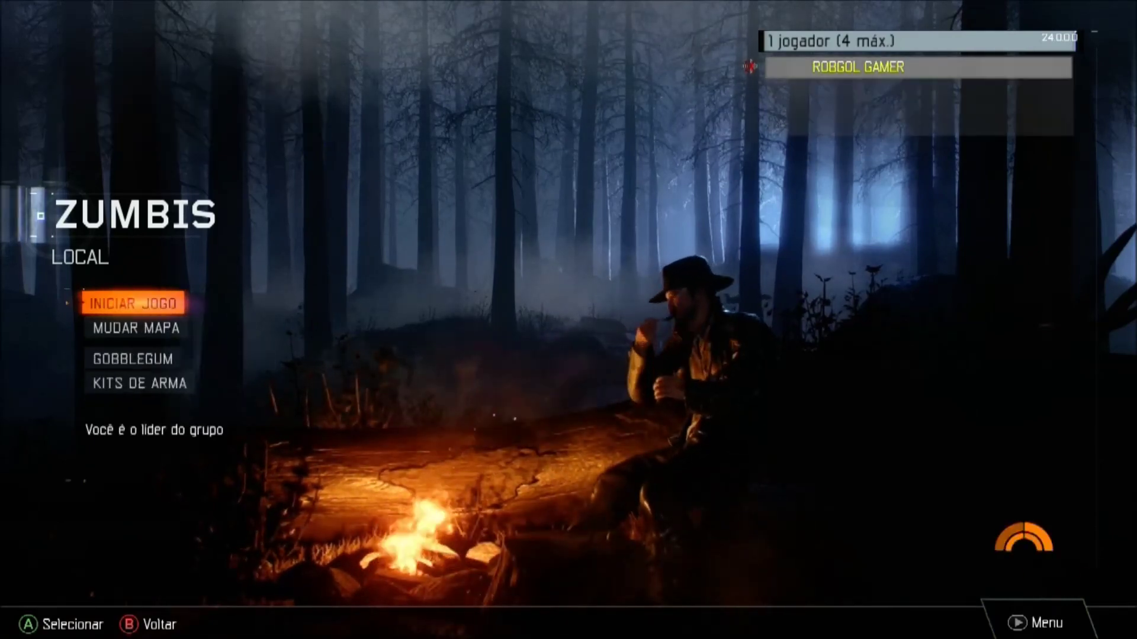
- Open the Zombies map list and look through the available maps, starting with Shadows of Evil and The Giant
{"action": "key", "text": "Down"}
{"action": "key", "text": "Return"}
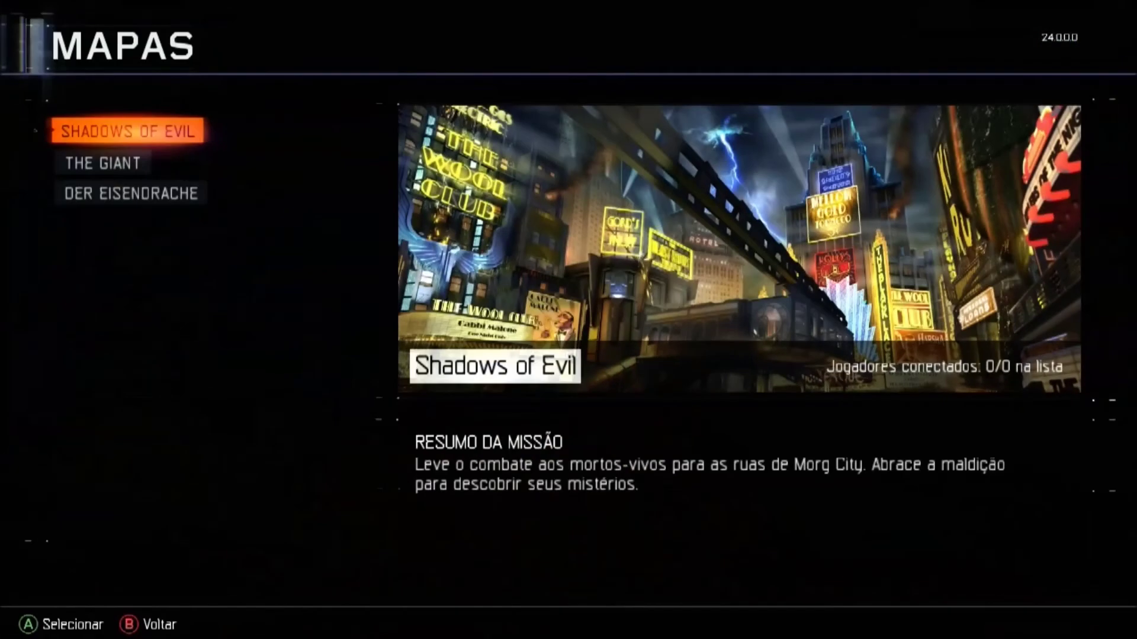
{"action": "key", "text": "Down"}
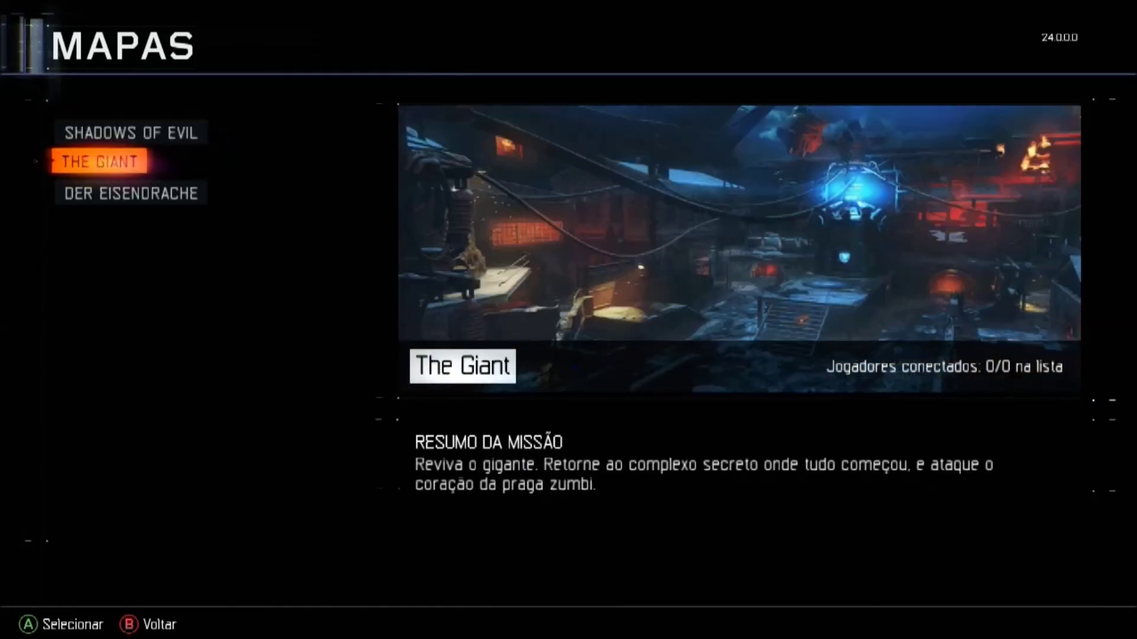